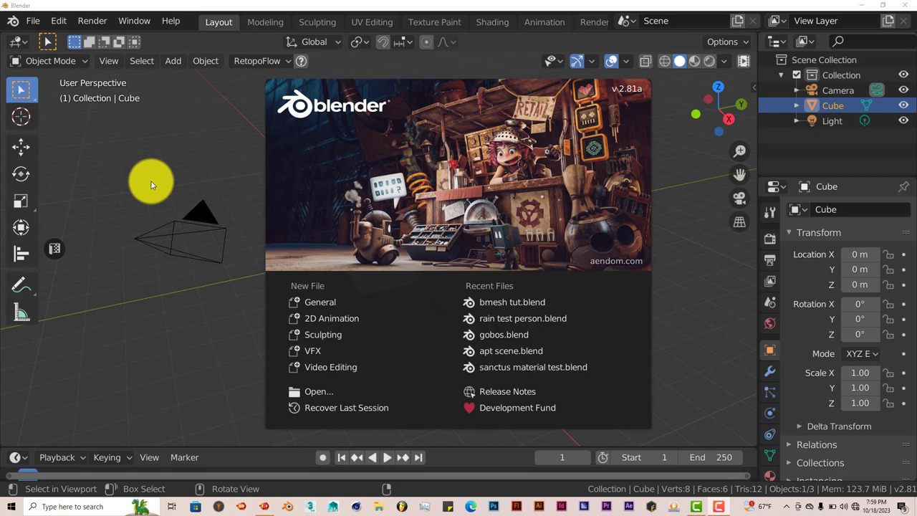
Open Add-ons preferences, cancel Install, and search 'sci' to confirm Scifi HUD Addon 1.4.0 is enabled.
{"action": "left_click", "coordinate": [55, 24]}
{"action": "left_click", "coordinate": [57, 21]}
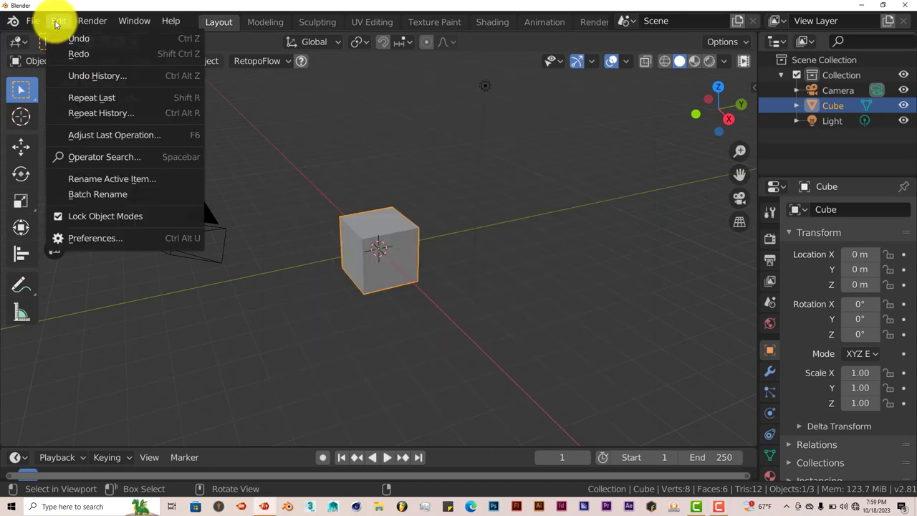
{"action": "left_click", "coordinate": [102, 239]}
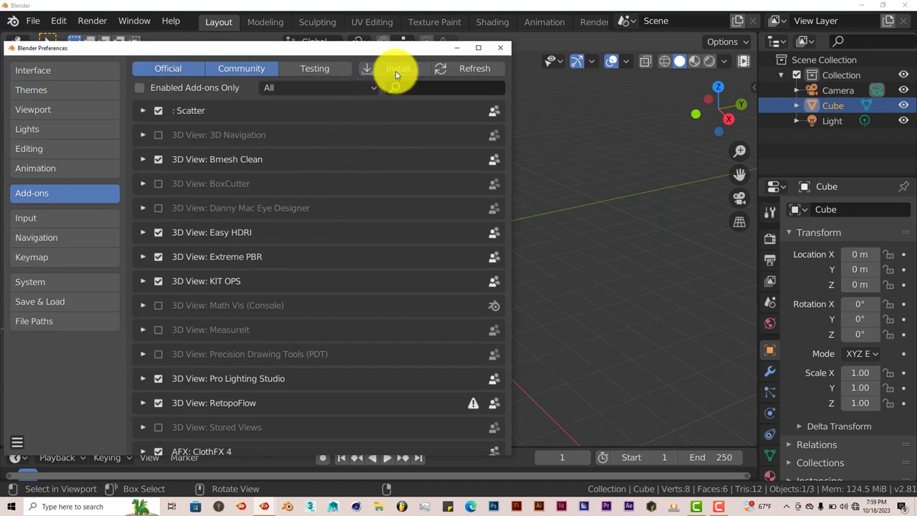
{"action": "left_click", "coordinate": [395, 71]}
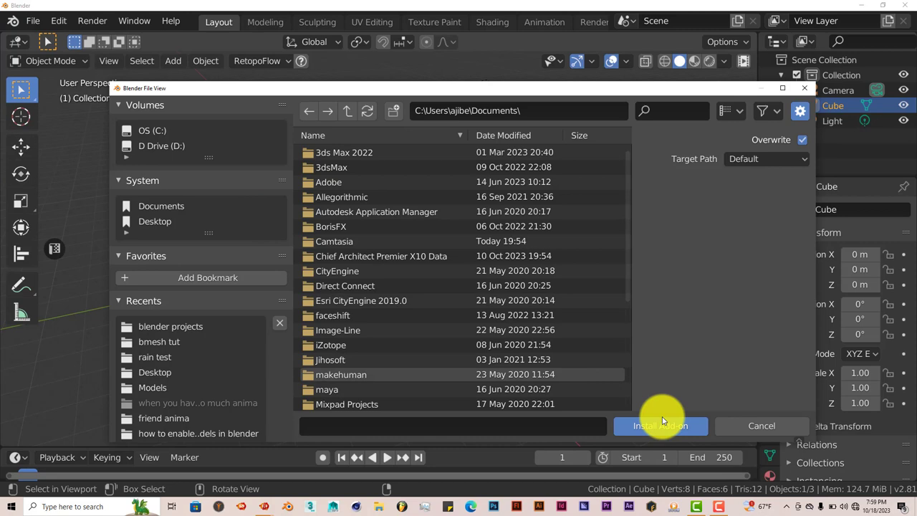
{"action": "left_click", "coordinate": [805, 89]}
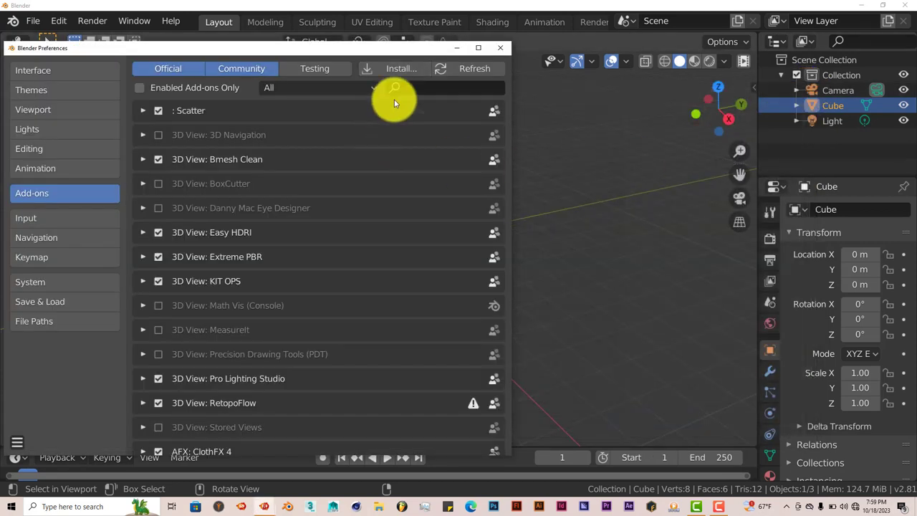
{"action": "left_click", "coordinate": [420, 89]}
{"action": "type", "text": "sc"}
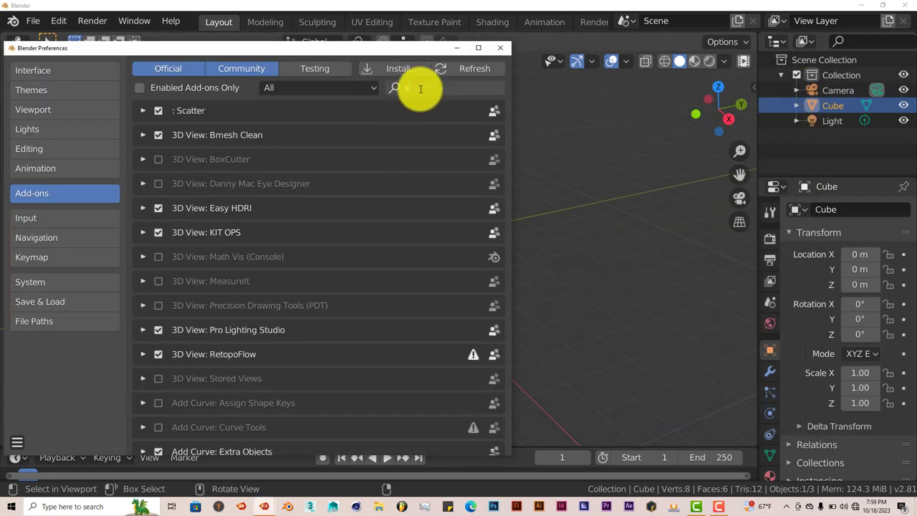
{"action": "type", "text": "i"}
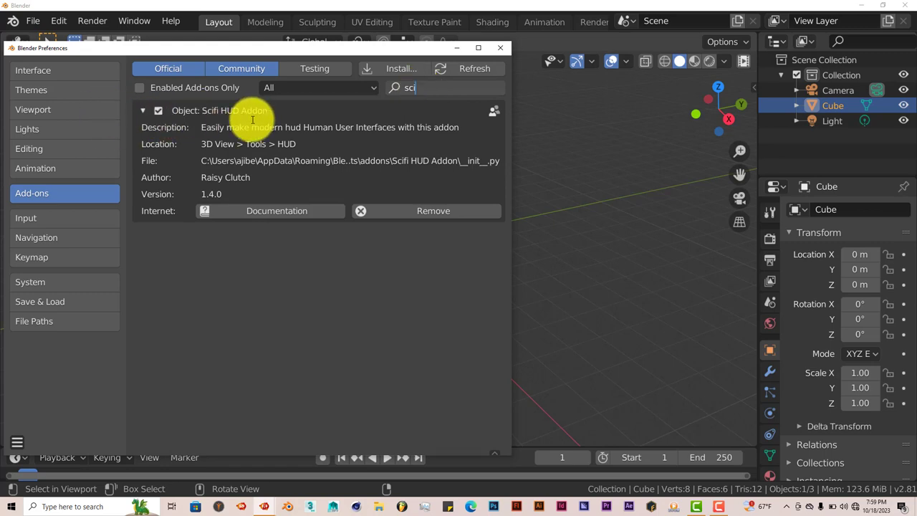
Close Preferences, view the scene from top (Numpad 7), zoom in, and delete the default cube.
{"action": "left_click", "coordinate": [501, 48]}
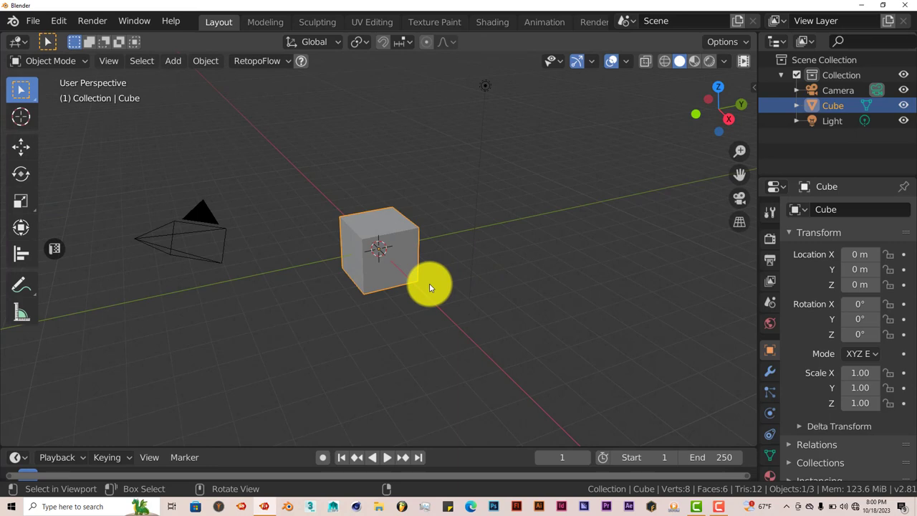
{"action": "key", "text": "KP_7"}
{"action": "scroll", "coordinate": [429, 283], "scroll_direction": "up", "scroll_amount": 3}
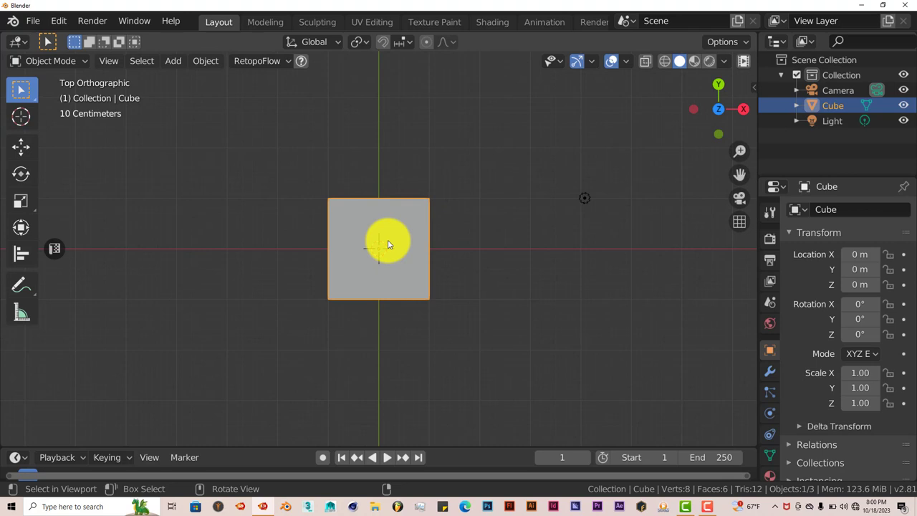
{"action": "key", "text": "Delete"}
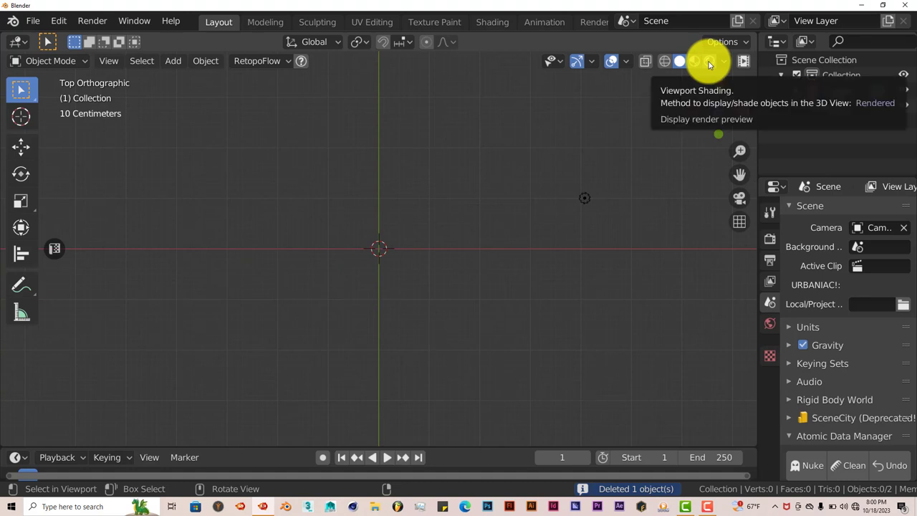
Switch to rendered shading, show Render Properties, and open the HUD Elements sidebar panel.
{"action": "left_click", "coordinate": [710, 63]}
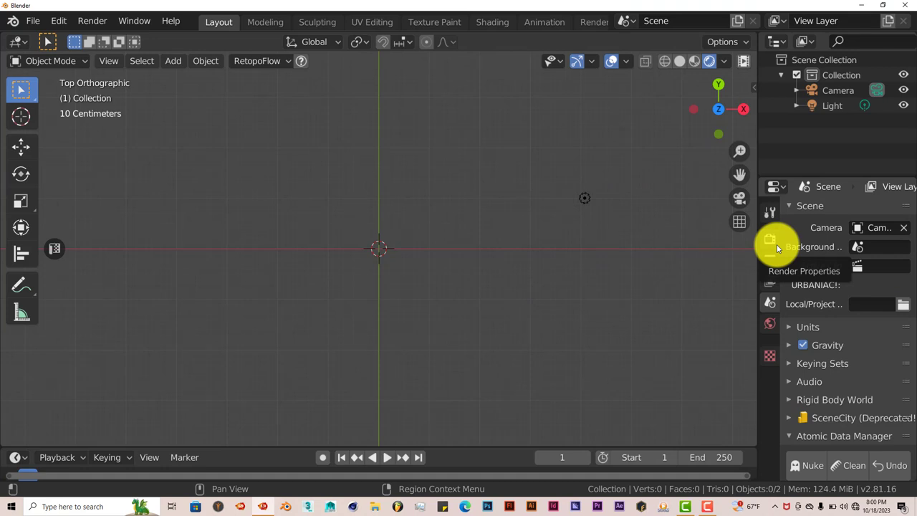
{"action": "left_click", "coordinate": [777, 244]}
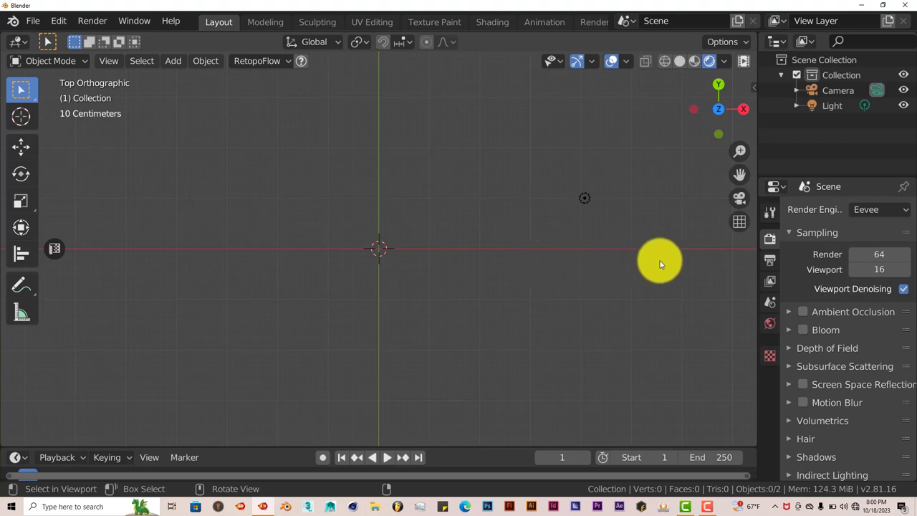
{"action": "left_click_drag", "start_coordinate": [755, 88], "coordinate": [607, 127]}
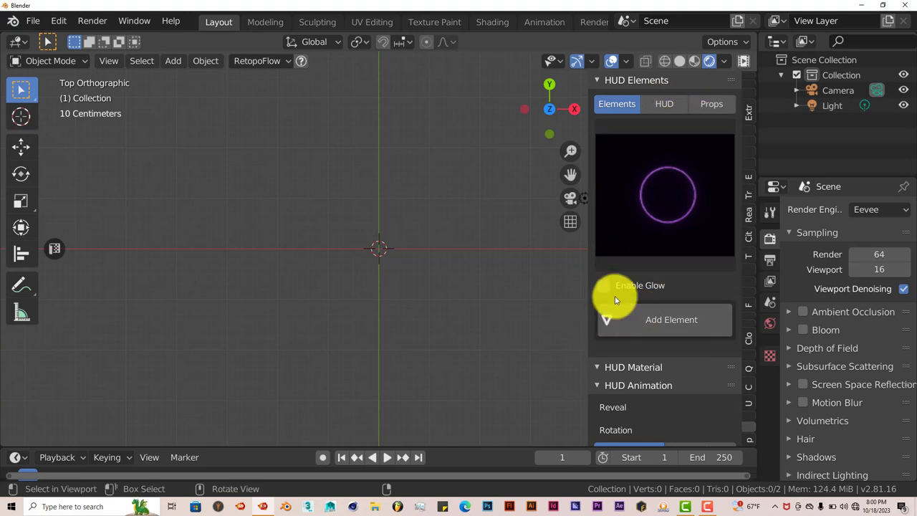
{"action": "left_click", "coordinate": [646, 209]}
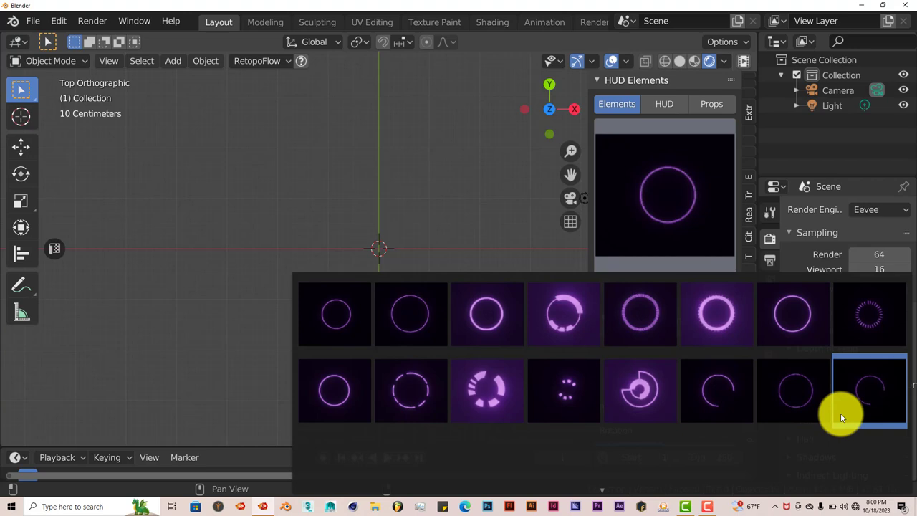
{"action": "scroll", "coordinate": [853, 414], "scroll_direction": "down", "scroll_amount": 1}
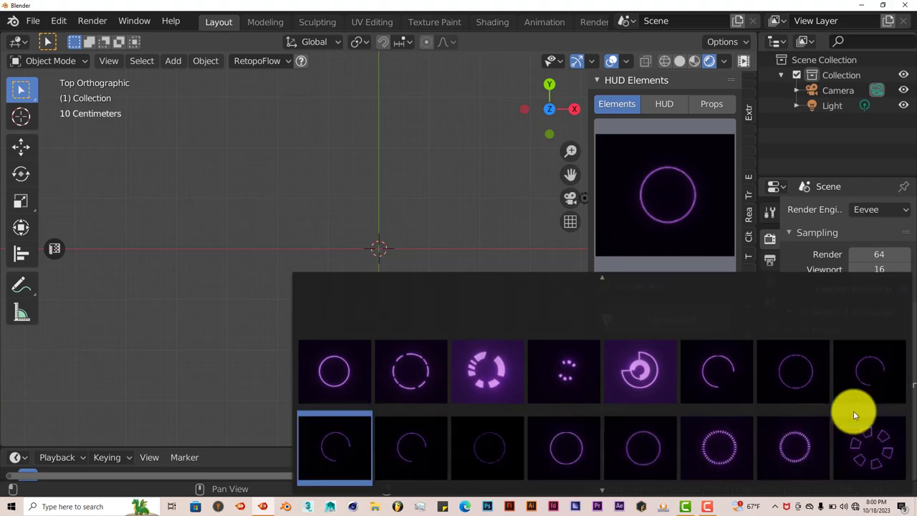
{"action": "left_click", "coordinate": [669, 106]}
{"action": "left_click", "coordinate": [660, 190]}
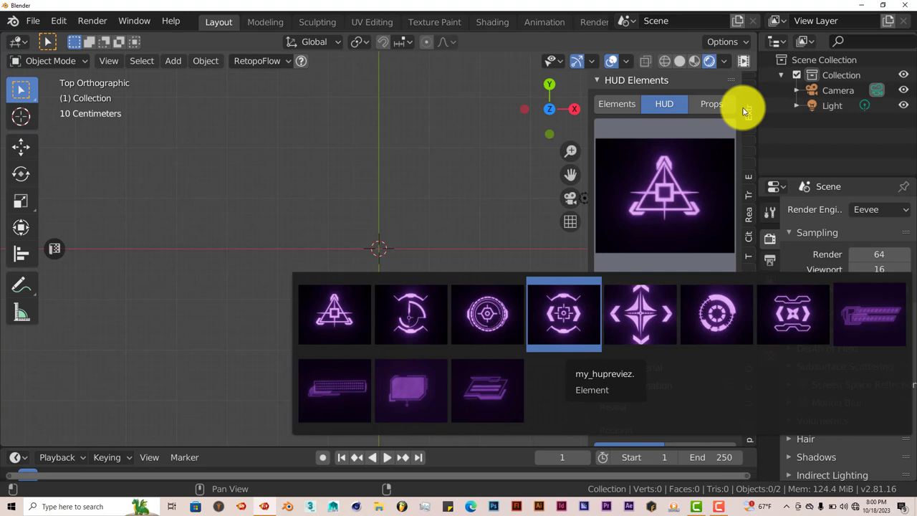
{"action": "left_click", "coordinate": [720, 103]}
{"action": "left_click", "coordinate": [662, 183]}
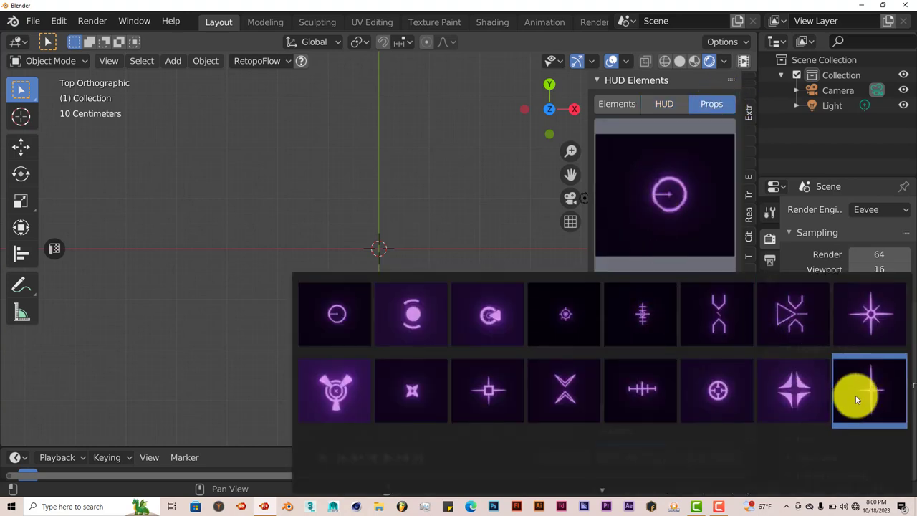
{"action": "scroll", "coordinate": [852, 398], "scroll_direction": "down", "scroll_amount": 1}
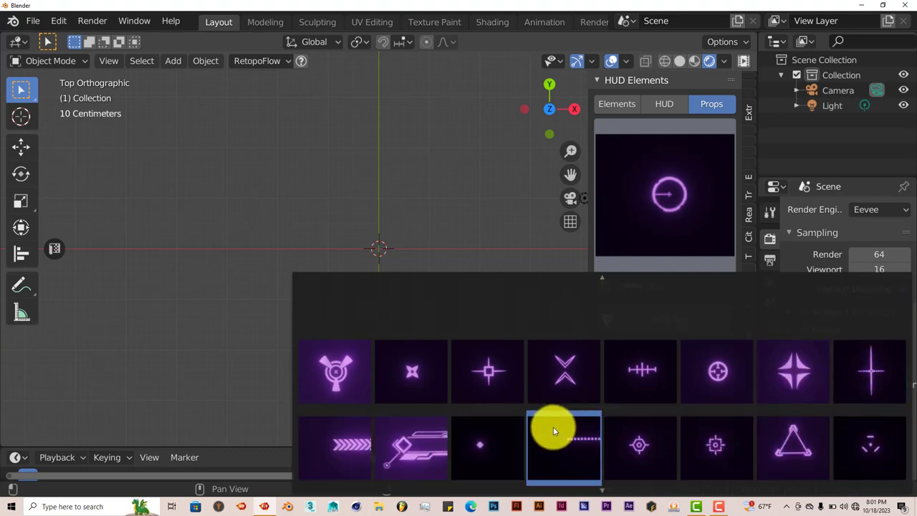
{"action": "scroll", "coordinate": [553, 427], "scroll_direction": "up", "scroll_amount": 1}
{"action": "left_click", "coordinate": [622, 106]}
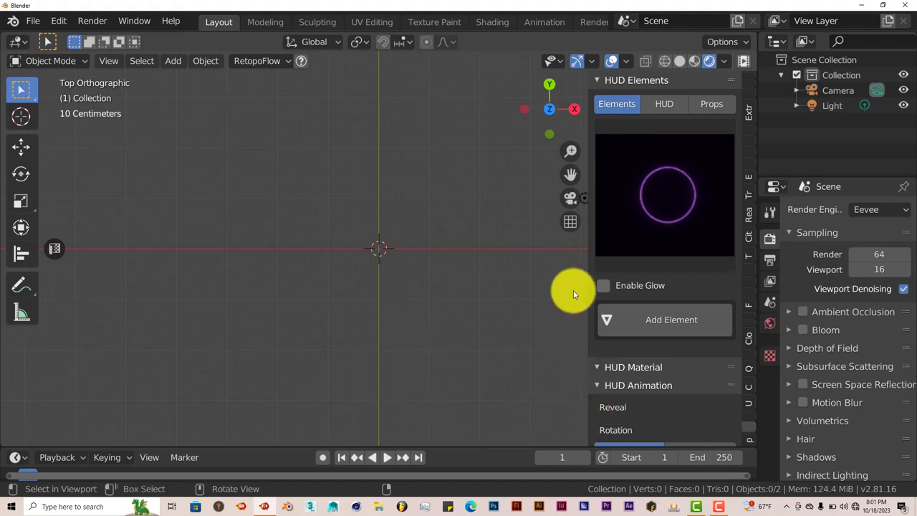
Enable Glow and add the toothed glowing ring preset to the scene as hud_obj.007.
{"action": "left_click", "coordinate": [605, 288]}
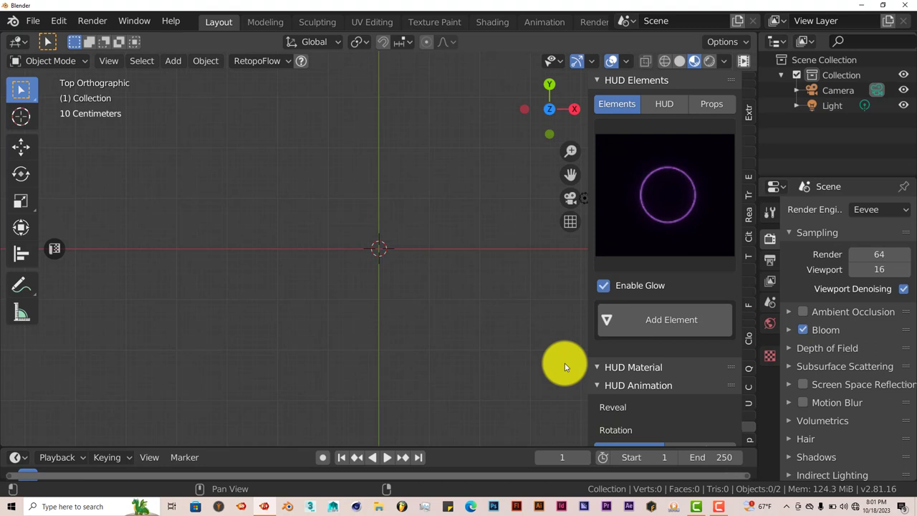
{"action": "scroll", "coordinate": [653, 356], "scroll_direction": "down", "scroll_amount": 5}
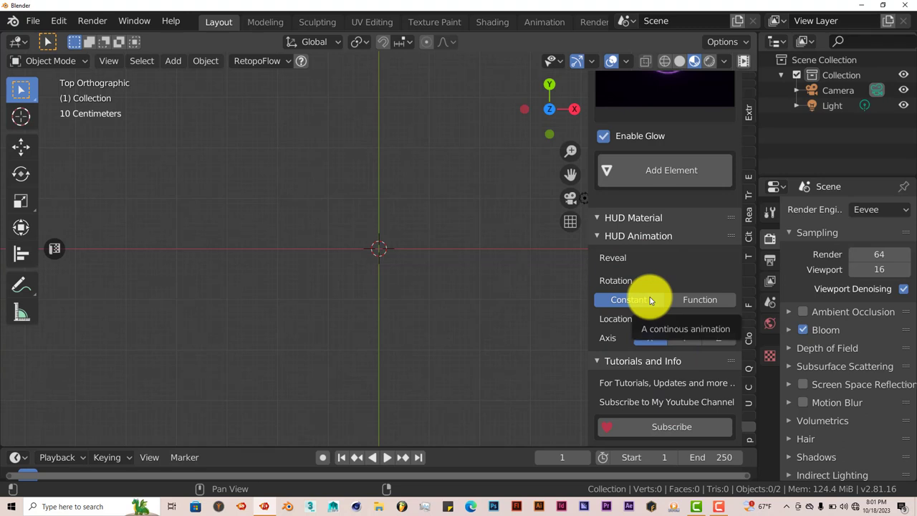
{"action": "scroll", "coordinate": [651, 300], "scroll_direction": "up", "scroll_amount": 3}
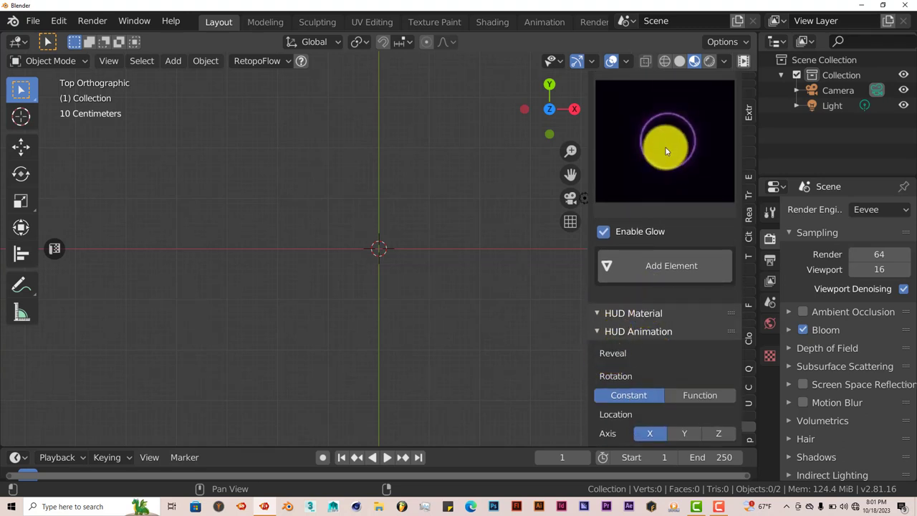
{"action": "left_click", "coordinate": [665, 147]}
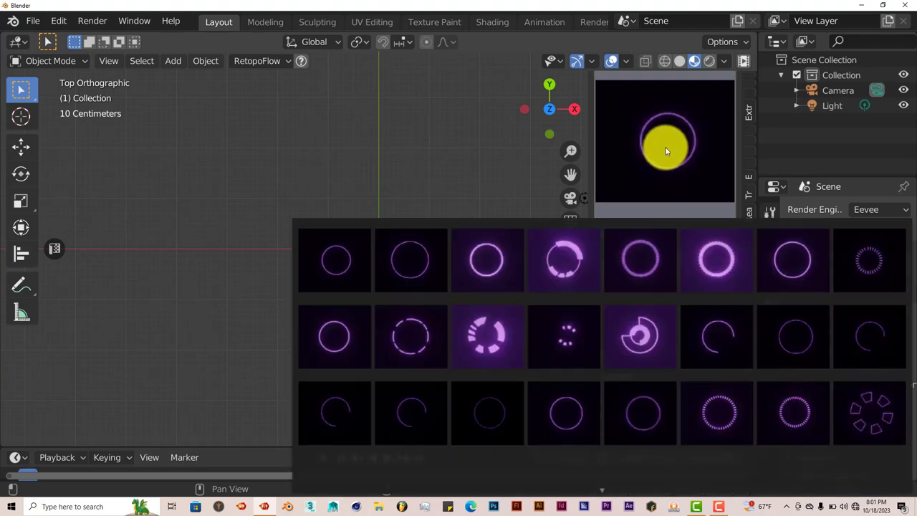
{"action": "left_click", "coordinate": [722, 272]}
{"action": "left_click", "coordinate": [642, 265]}
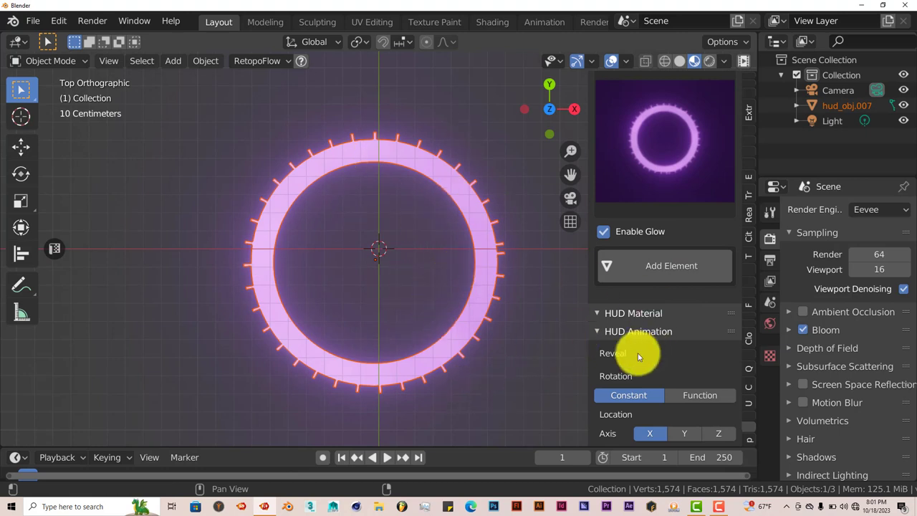
Select the ring, raise Glow to 137.49 and Noise to 0.36, and set its colour to blue.
{"action": "left_click", "coordinate": [487, 238]}
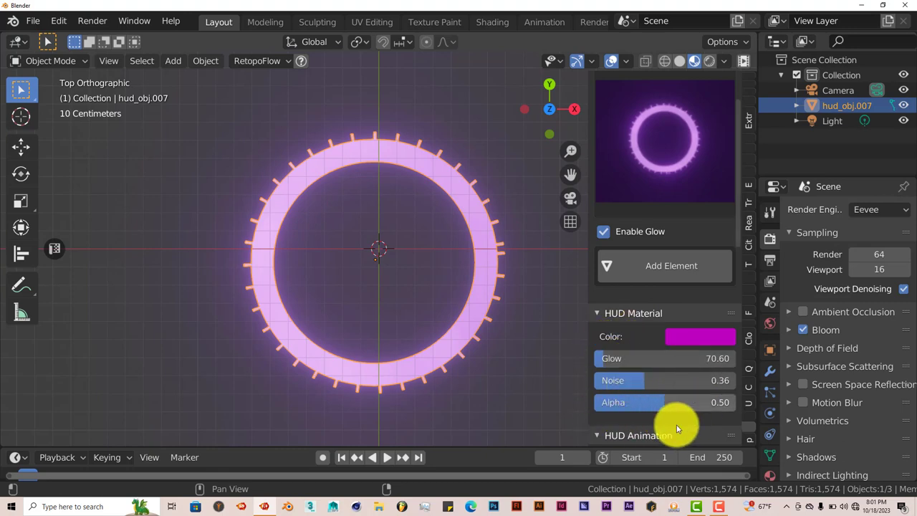
{"action": "mouse_move", "coordinate": [626, 363]}
{"action": "left_mouse_down"}
{"action": "mouse_move", "coordinate": [670, 369]}
{"action": "mouse_move", "coordinate": [629, 368]}
{"action": "left_mouse_up"}
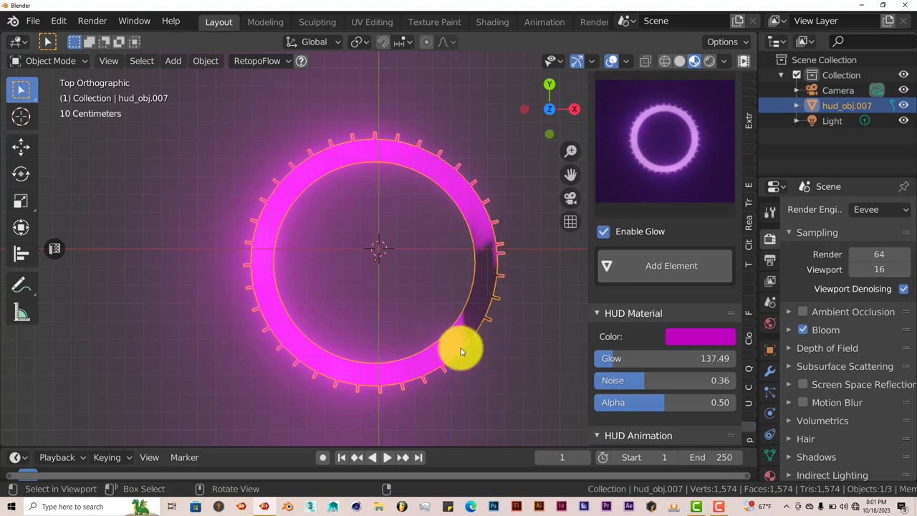
{"action": "left_click_drag", "start_coordinate": [641, 382], "coordinate": [669, 403]}
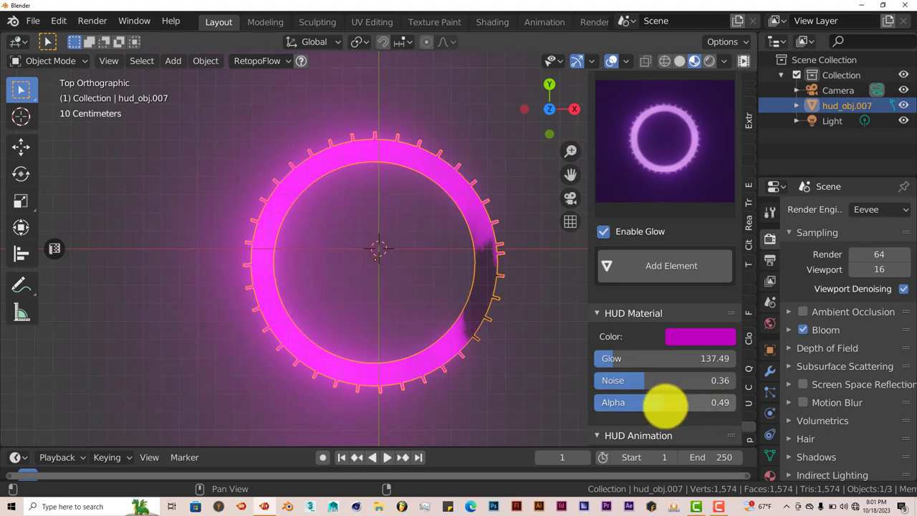
{"action": "left_click", "coordinate": [720, 338]}
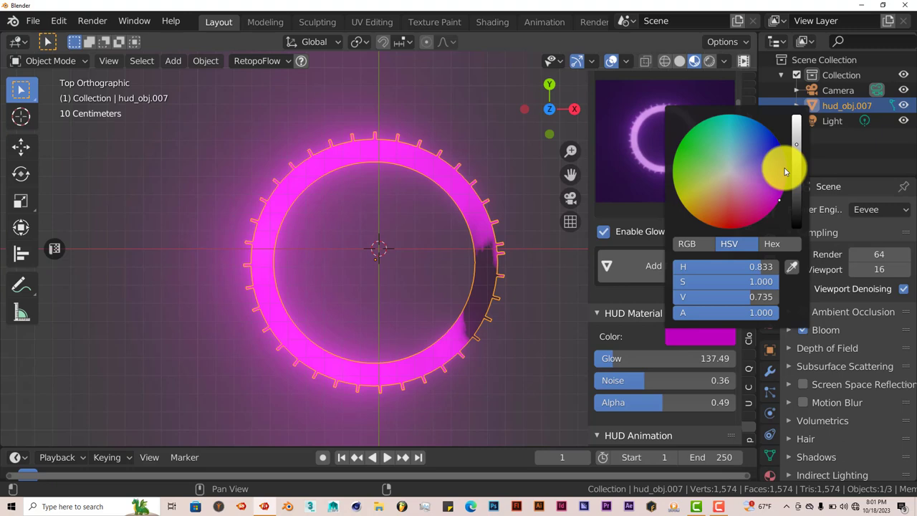
{"action": "left_click", "coordinate": [770, 151]}
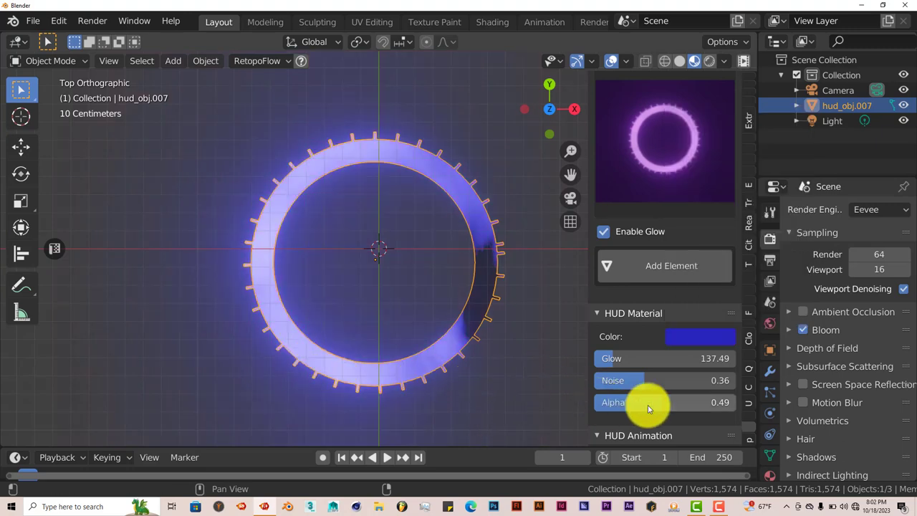
In HUD Animation, set the location axis to X and the ring's rotation axis to Z.
{"action": "scroll", "coordinate": [648, 405], "scroll_direction": "down", "scroll_amount": 4}
{"action": "scroll", "coordinate": [649, 408], "scroll_direction": "down", "scroll_amount": 3}
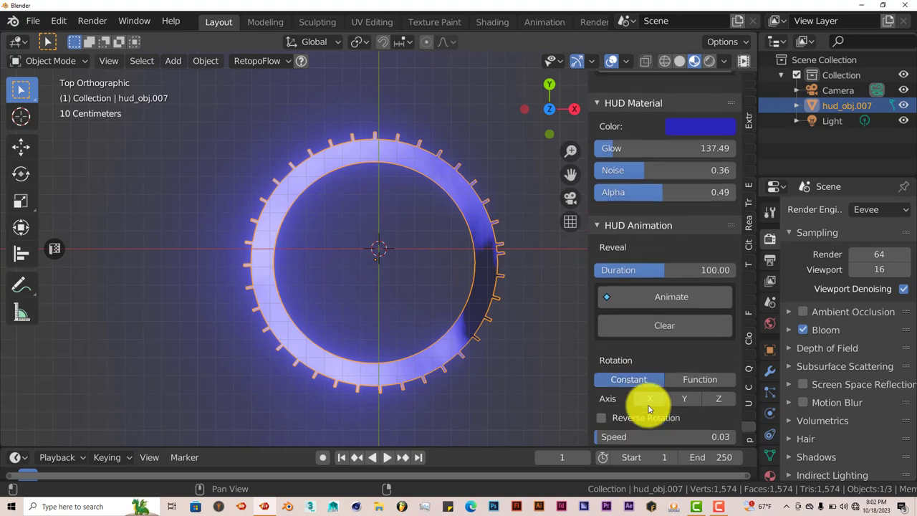
{"action": "left_click", "coordinate": [649, 405]}
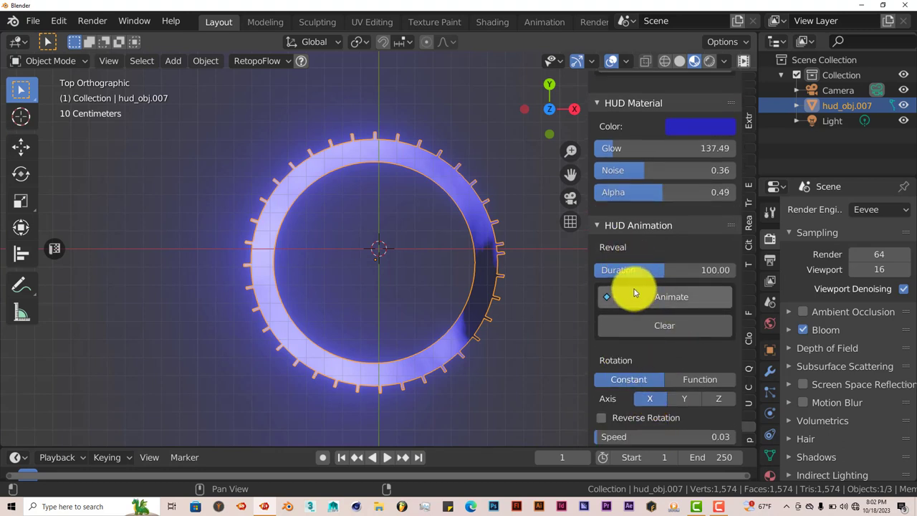
{"action": "scroll", "coordinate": [665, 368], "scroll_direction": "down", "scroll_amount": 4}
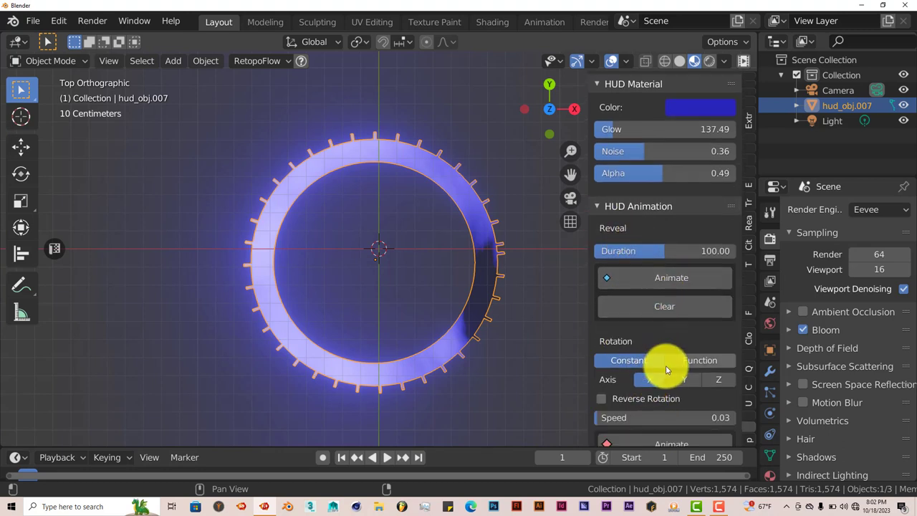
{"action": "left_click", "coordinate": [644, 402]}
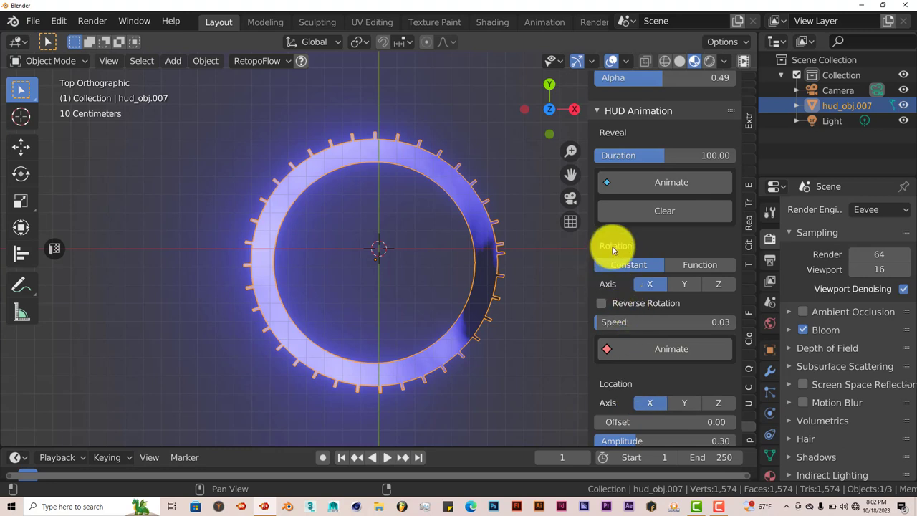
{"action": "scroll", "coordinate": [673, 359], "scroll_direction": "down", "scroll_amount": 2}
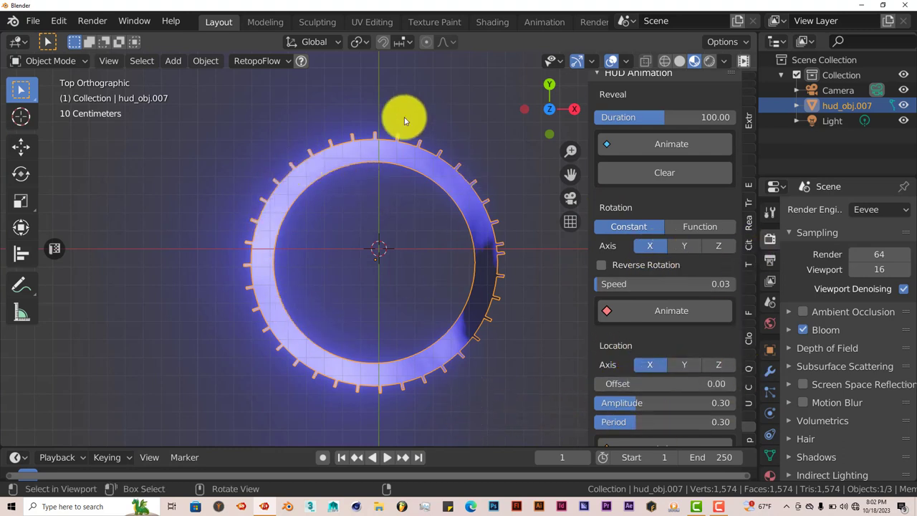
{"action": "left_click", "coordinate": [723, 249]}
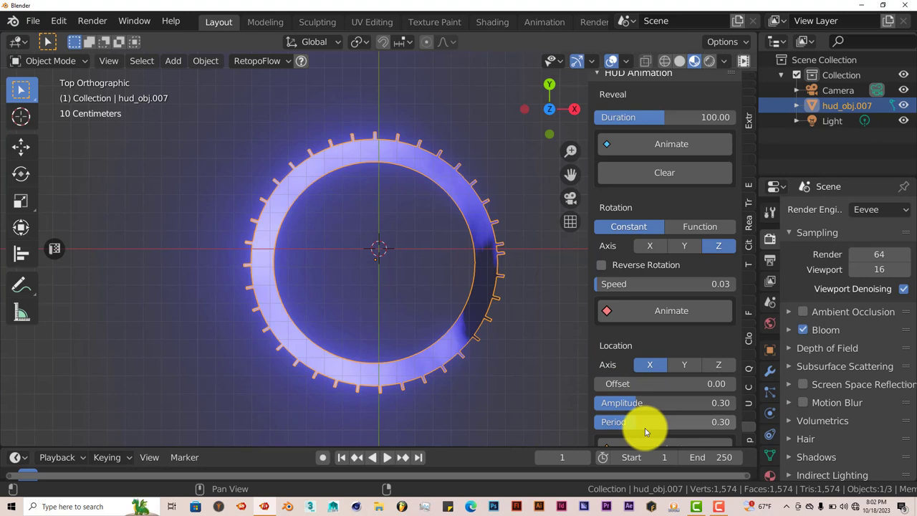
{"action": "scroll", "coordinate": [651, 425], "scroll_direction": "down", "scroll_amount": 1}
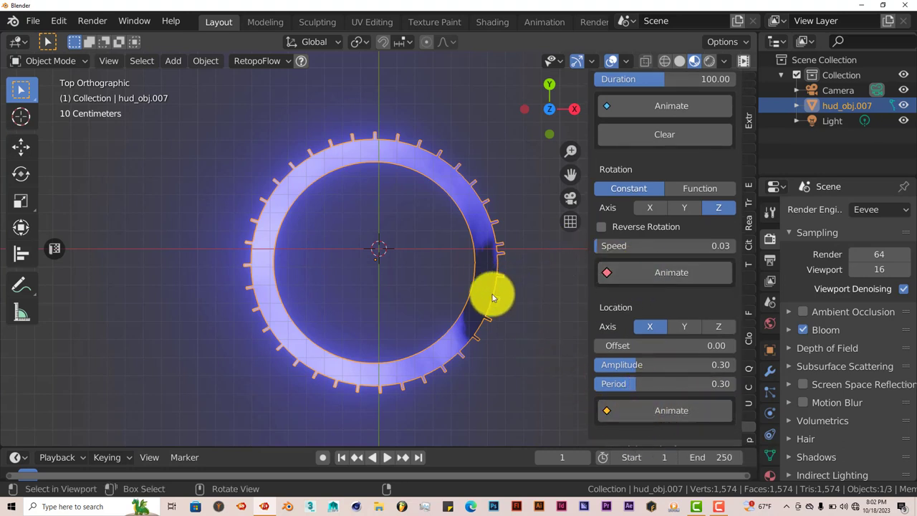
Animate the ring's Z rotation, play it back, stop, and return to frame 1.
{"action": "left_click", "coordinate": [675, 273]}
{"action": "left_click", "coordinate": [388, 457]}
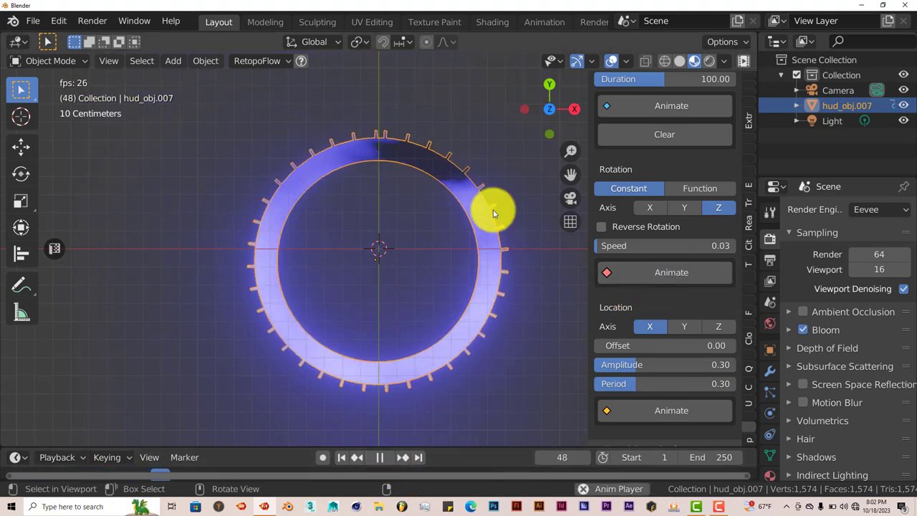
{"action": "left_click", "coordinate": [379, 457]}
{"action": "left_click", "coordinate": [341, 457]}
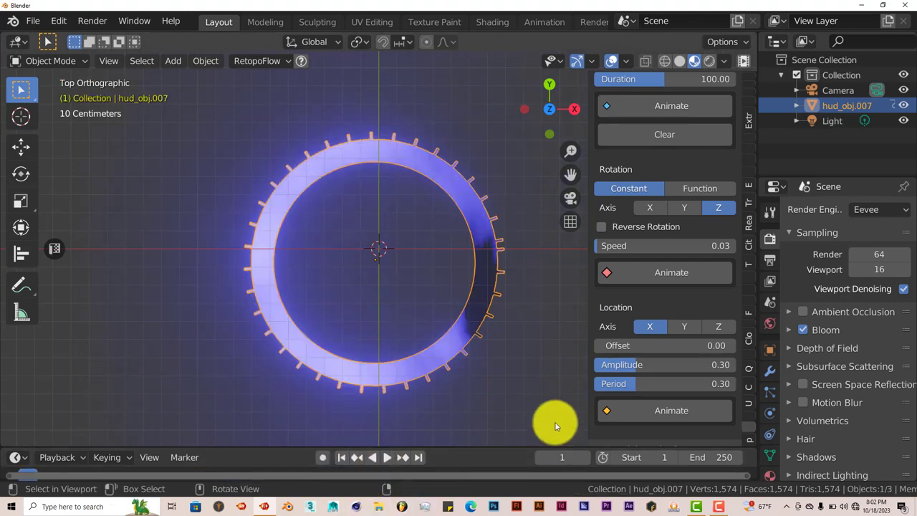
Set the location axis to X and re-add the rotation keyframes.
{"action": "scroll", "coordinate": [686, 378], "scroll_direction": "up", "scroll_amount": 3}
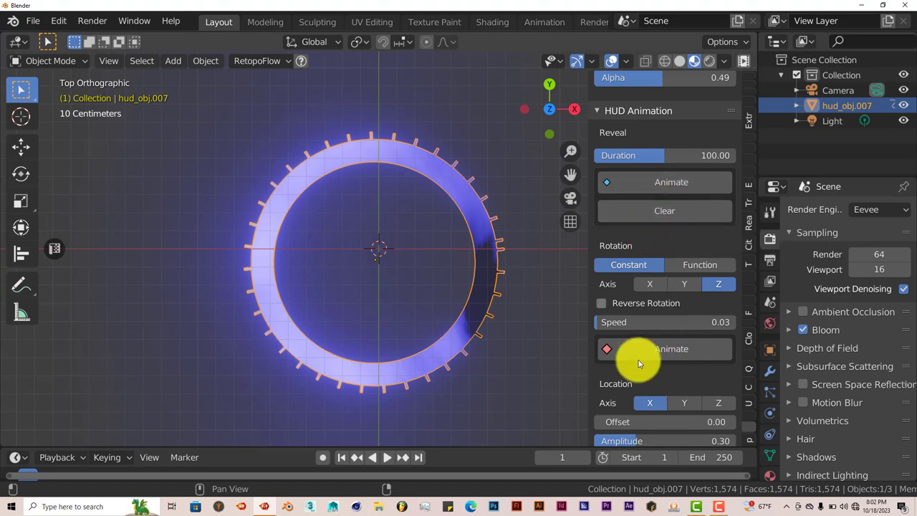
{"action": "scroll", "coordinate": [653, 360], "scroll_direction": "down", "scroll_amount": 2}
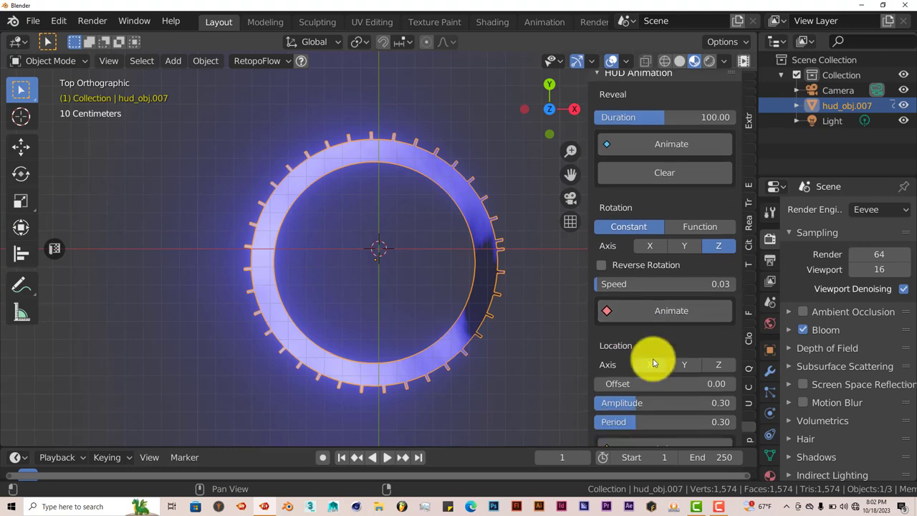
{"action": "left_click", "coordinate": [652, 364]}
{"action": "scroll", "coordinate": [688, 372], "scroll_direction": "down", "scroll_amount": 1}
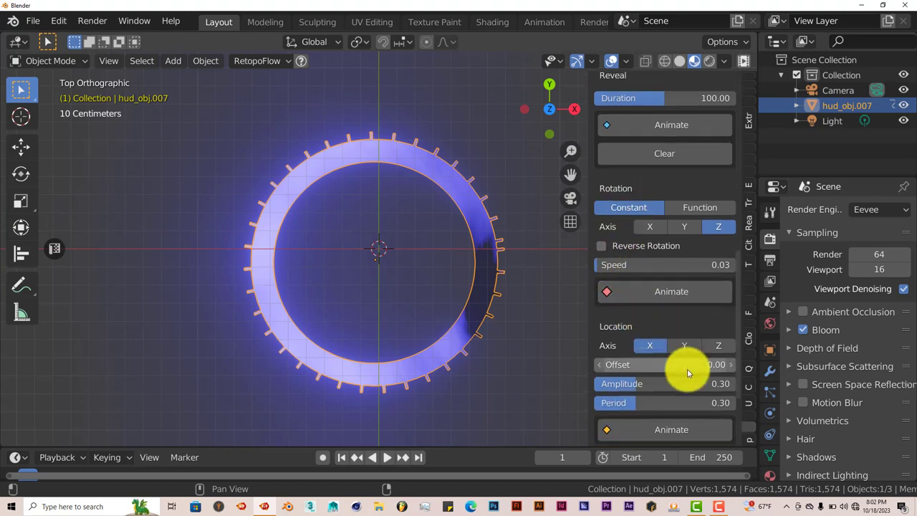
{"action": "scroll", "coordinate": [687, 373], "scroll_direction": "down", "scroll_amount": 5}
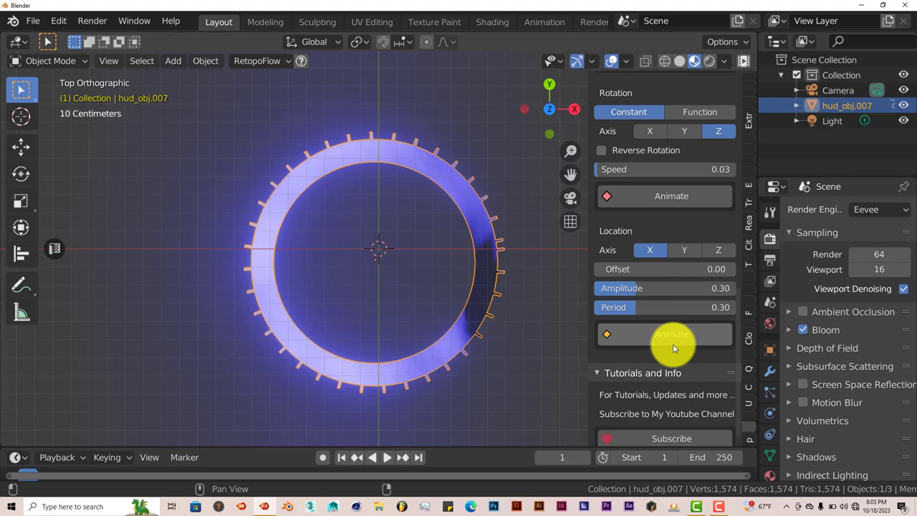
{"action": "scroll", "coordinate": [673, 342], "scroll_direction": "up", "scroll_amount": 7}
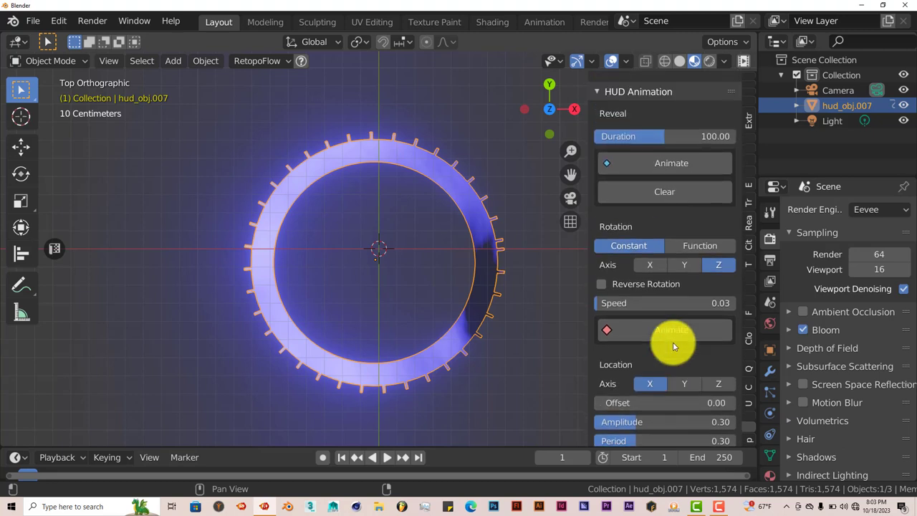
{"action": "left_click", "coordinate": [672, 340]}
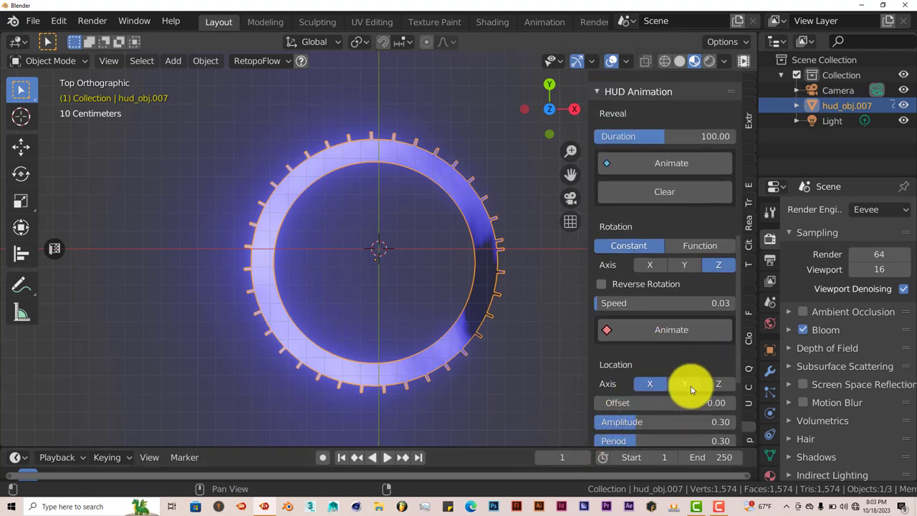
Add a reveal animation to the ring, play it back, stop, and rewind to frame 1.
{"action": "left_click", "coordinate": [603, 157]}
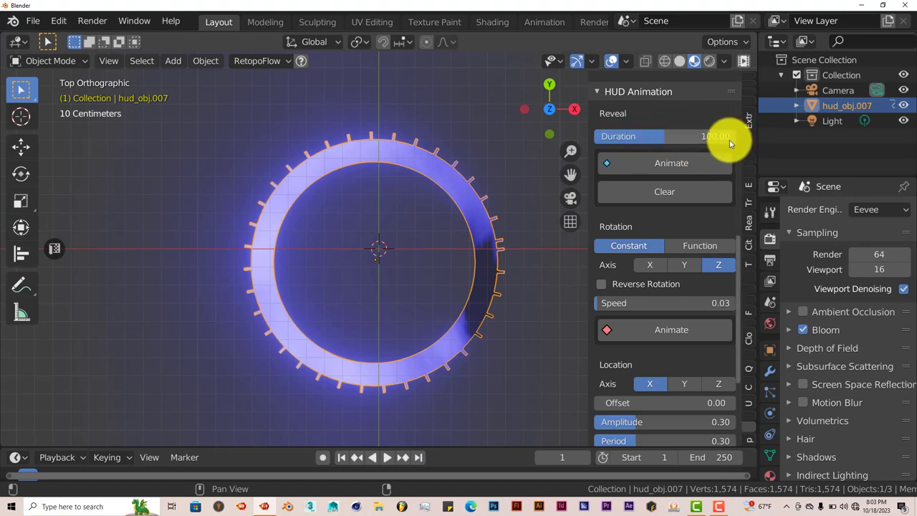
{"action": "left_click", "coordinate": [643, 160]}
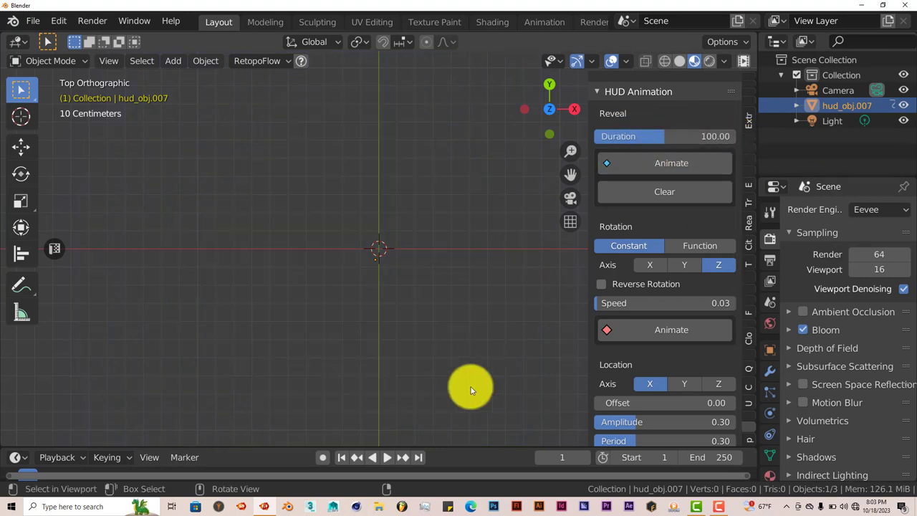
{"action": "left_click", "coordinate": [387, 457]}
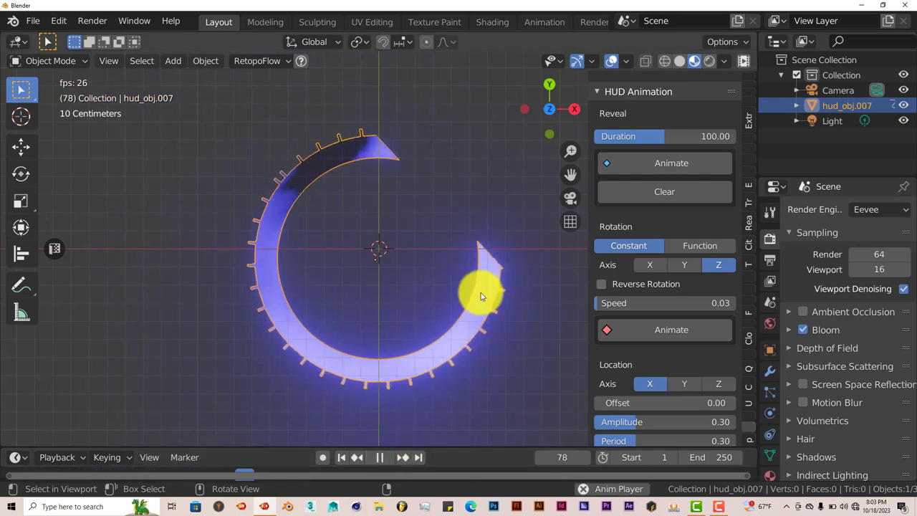
{"action": "left_click", "coordinate": [380, 457]}
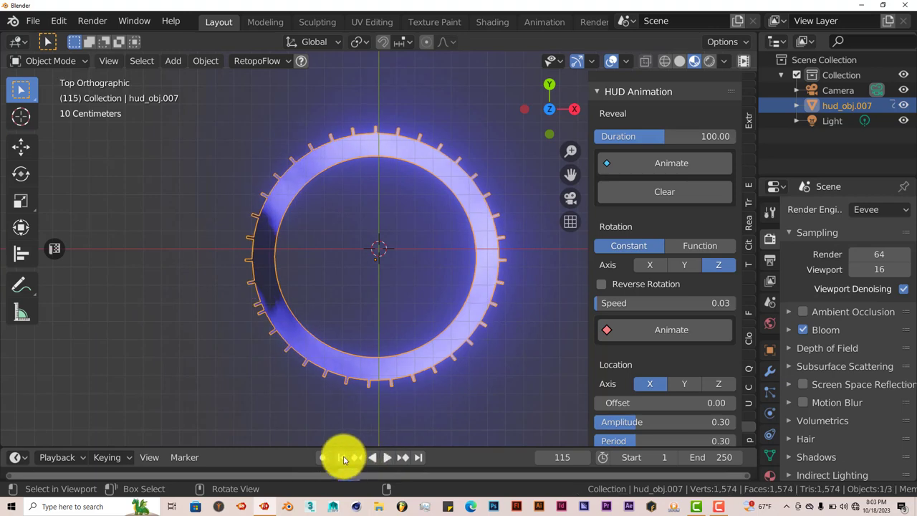
{"action": "left_click", "coordinate": [341, 457]}
Clear the ring's reveal animation so the full ring shows again.
{"action": "left_click", "coordinate": [636, 195]}
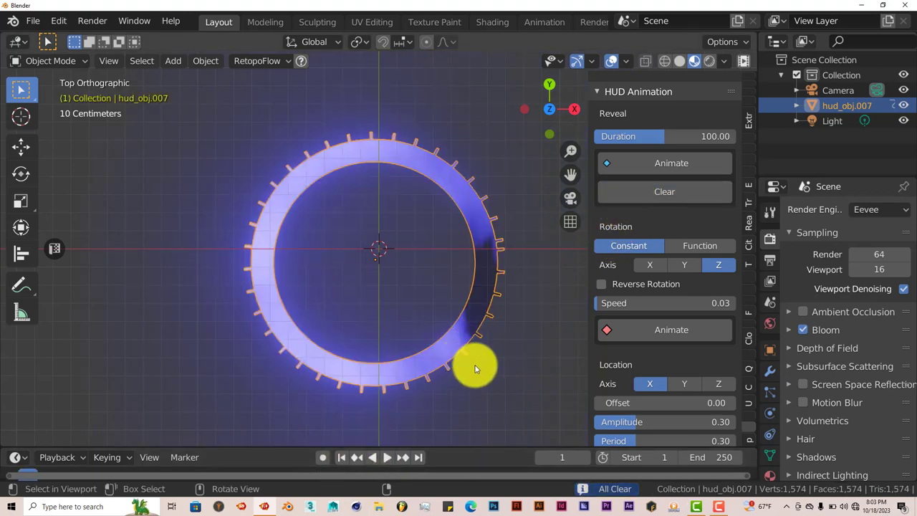
{"action": "scroll", "coordinate": [699, 292], "scroll_direction": "up", "scroll_amount": 8}
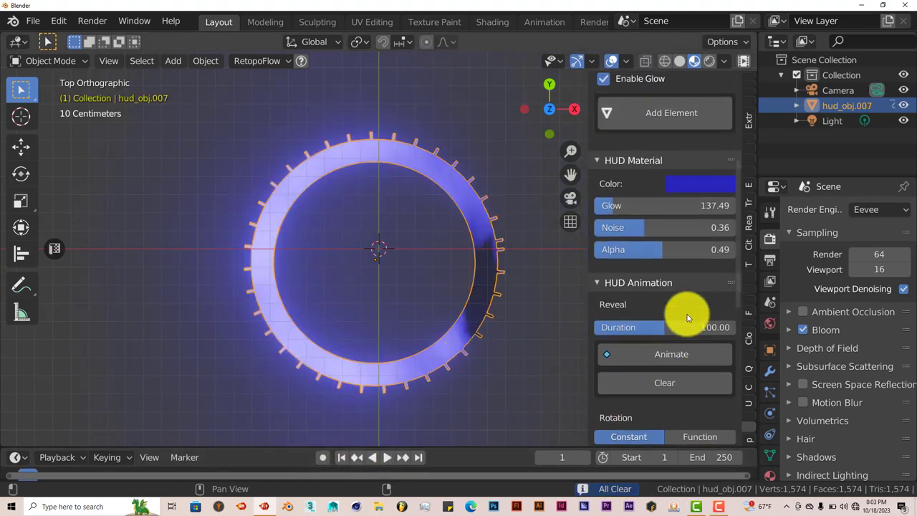
{"action": "scroll", "coordinate": [685, 325], "scroll_direction": "up", "scroll_amount": 4}
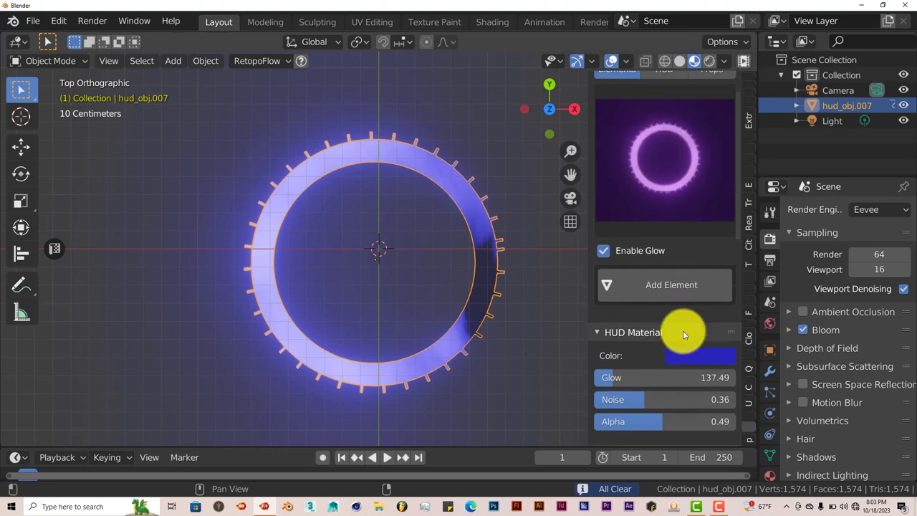
{"action": "scroll", "coordinate": [677, 414], "scroll_direction": "up", "scroll_amount": 2}
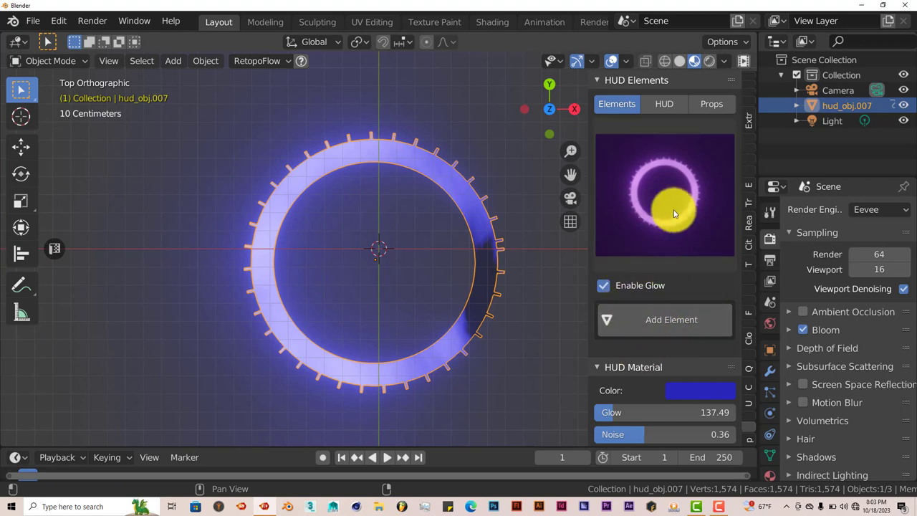
Add the spiral ring element from the HUD gallery as hud_obj.014.
{"action": "left_click", "coordinate": [659, 234]}
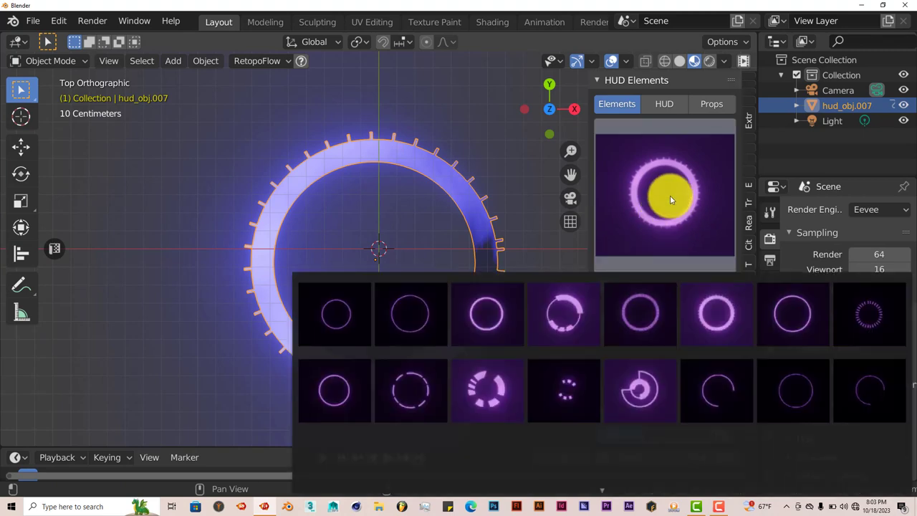
{"action": "left_click", "coordinate": [651, 389]}
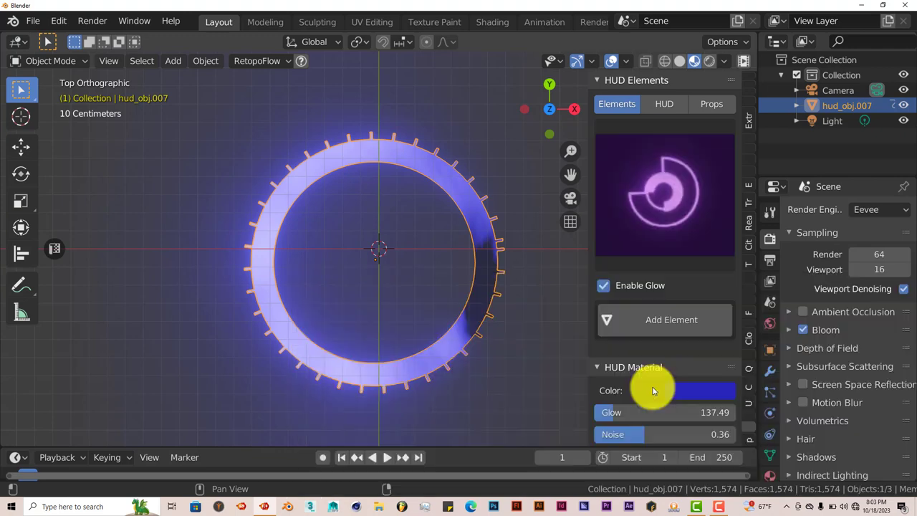
{"action": "left_click", "coordinate": [668, 320]}
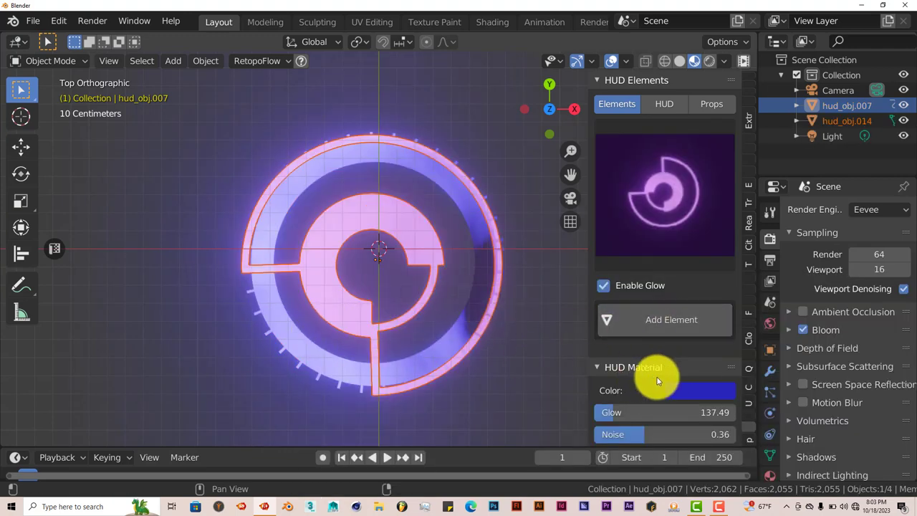
Try red on the outer ticked ring, then change it back to blue.
{"action": "left_click", "coordinate": [700, 390]}
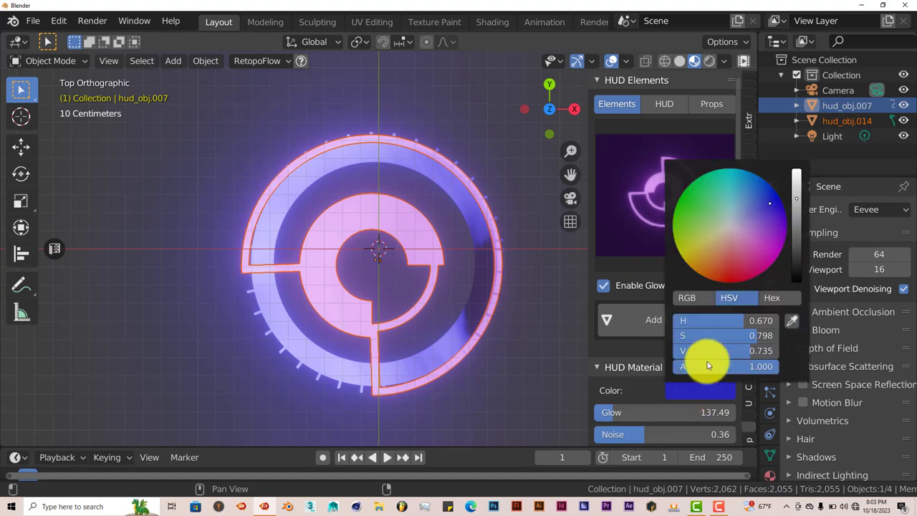
{"action": "left_click", "coordinate": [727, 269]}
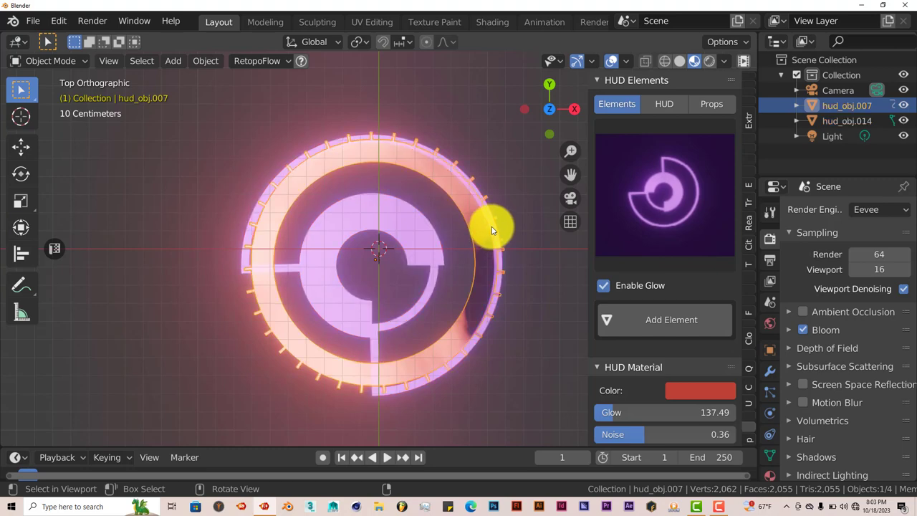
{"action": "left_click", "coordinate": [685, 400]}
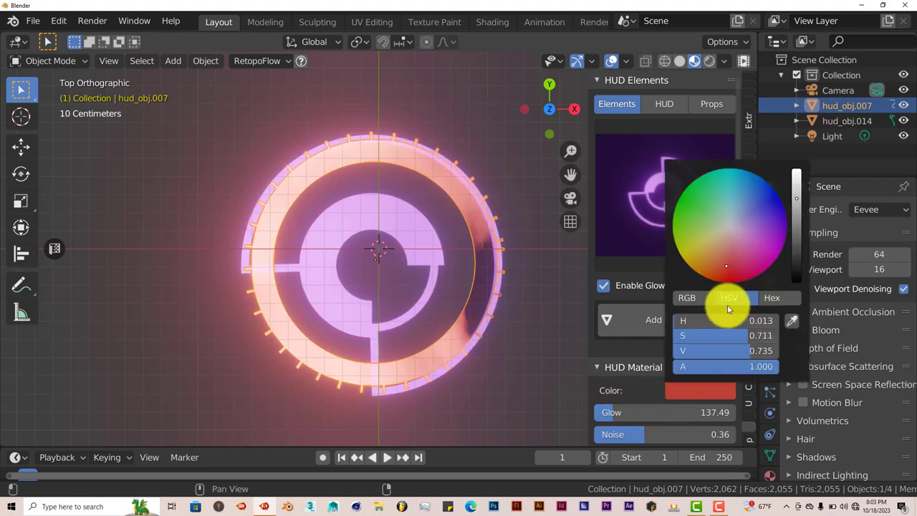
{"action": "left_click", "coordinate": [769, 197]}
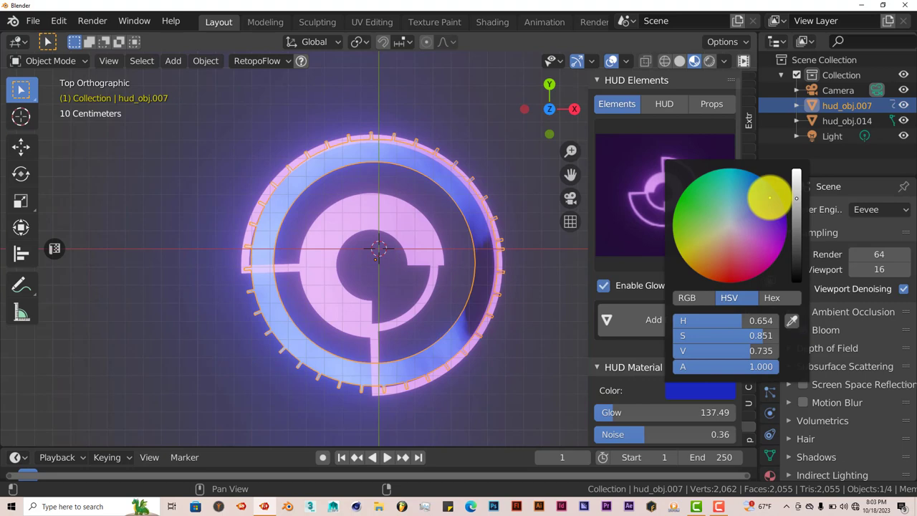
Make the inner ring hud_obj.014 glow green, then reselect hud_obj.007.
{"action": "left_click", "coordinate": [258, 216]}
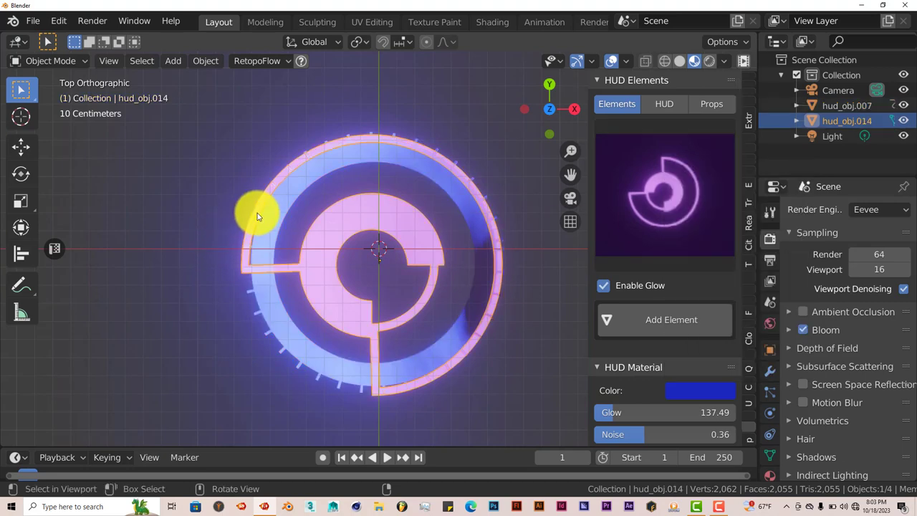
{"action": "left_click", "coordinate": [706, 392]}
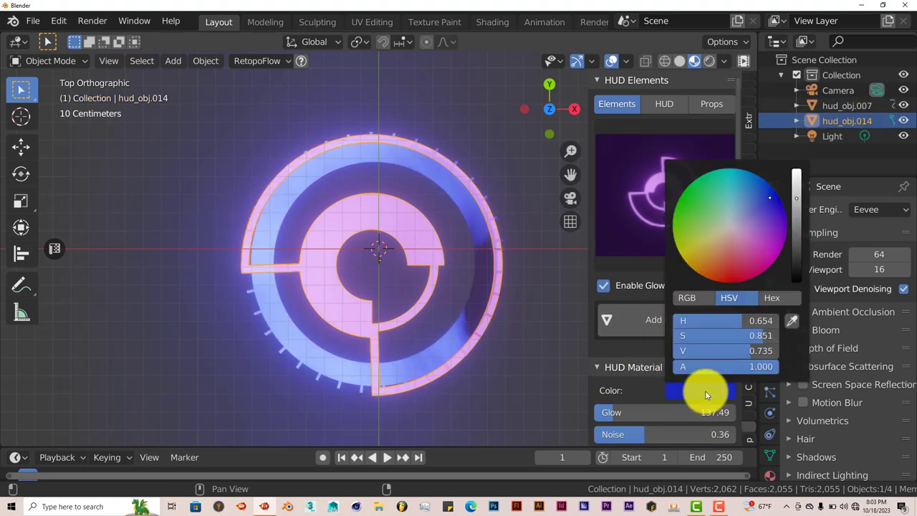
{"action": "left_click", "coordinate": [695, 211]}
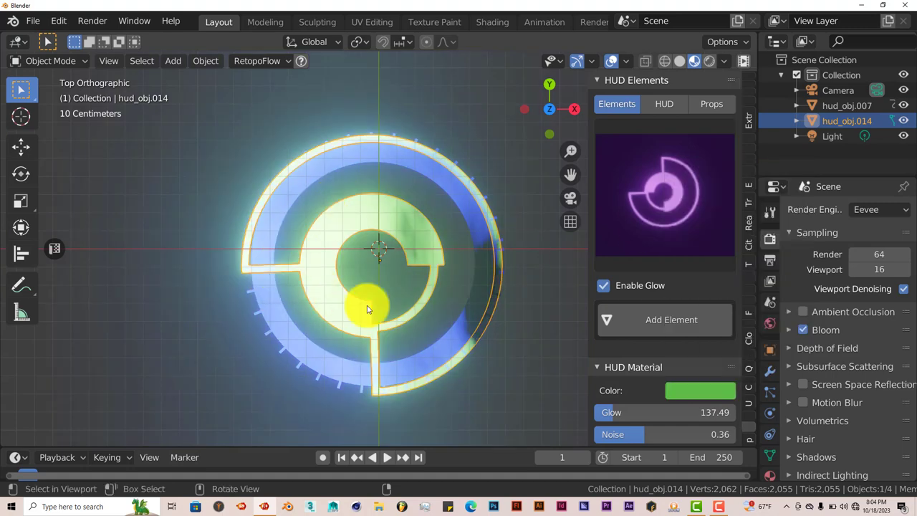
{"action": "left_click", "coordinate": [293, 347]}
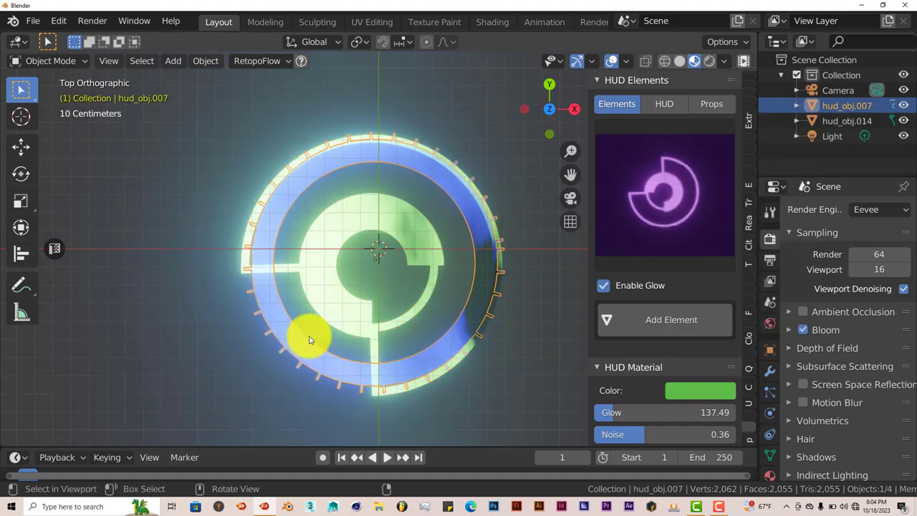
Scale up hud_obj.007 so the blue ticked ring encircles the green spiral with more space.
{"action": "key", "text": "s"}
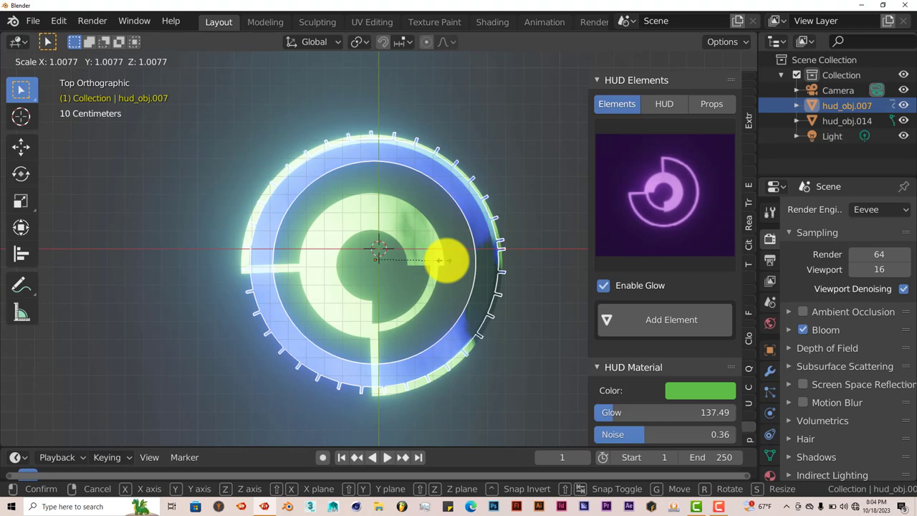
{"action": "left_click", "coordinate": [465, 260]}
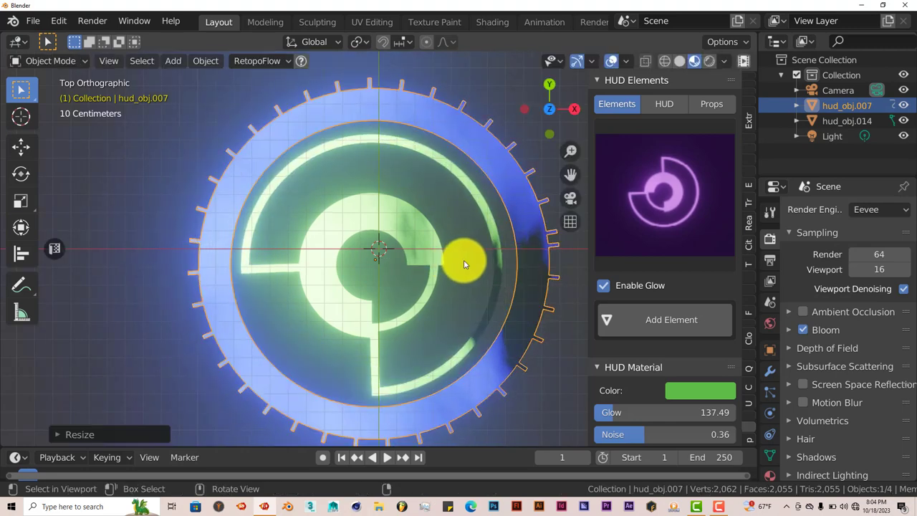
{"action": "scroll", "coordinate": [459, 286], "scroll_direction": "down", "scroll_amount": 2}
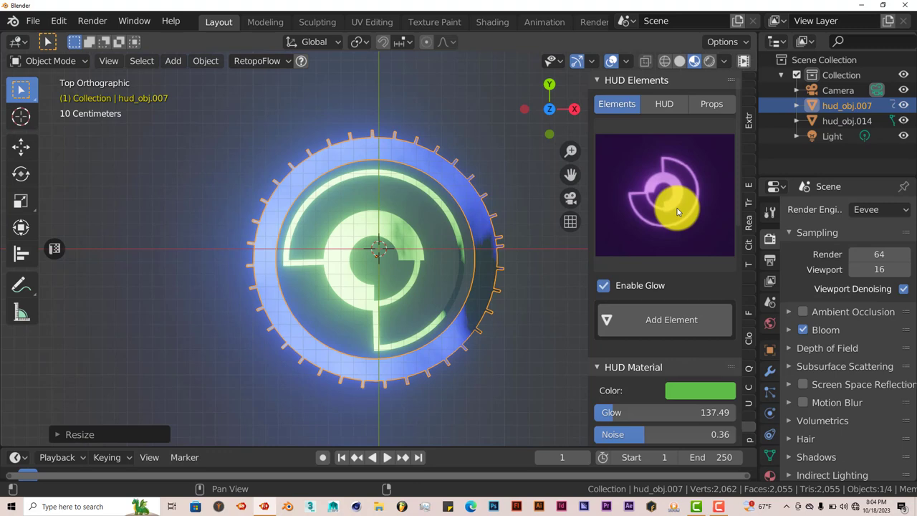
{"action": "scroll", "coordinate": [370, 271], "scroll_direction": "up", "scroll_amount": 3}
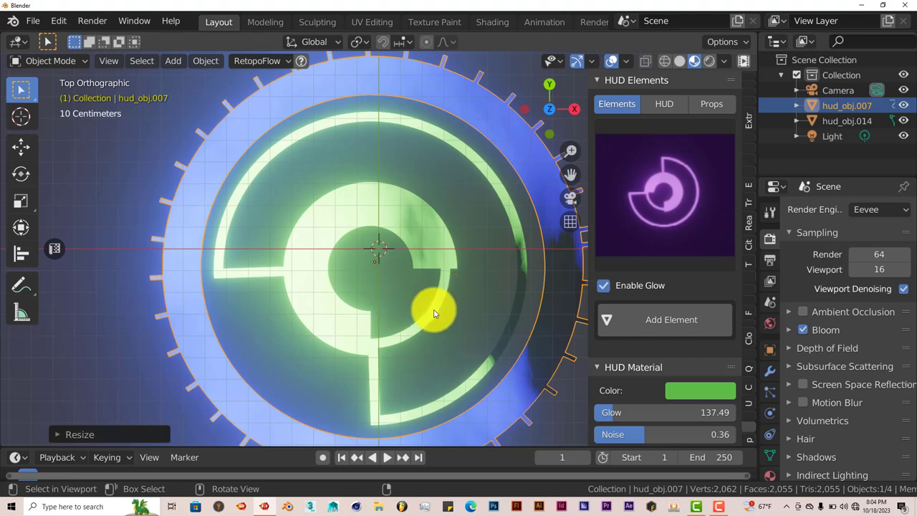
{"action": "scroll", "coordinate": [433, 313], "scroll_direction": "down", "scroll_amount": 4}
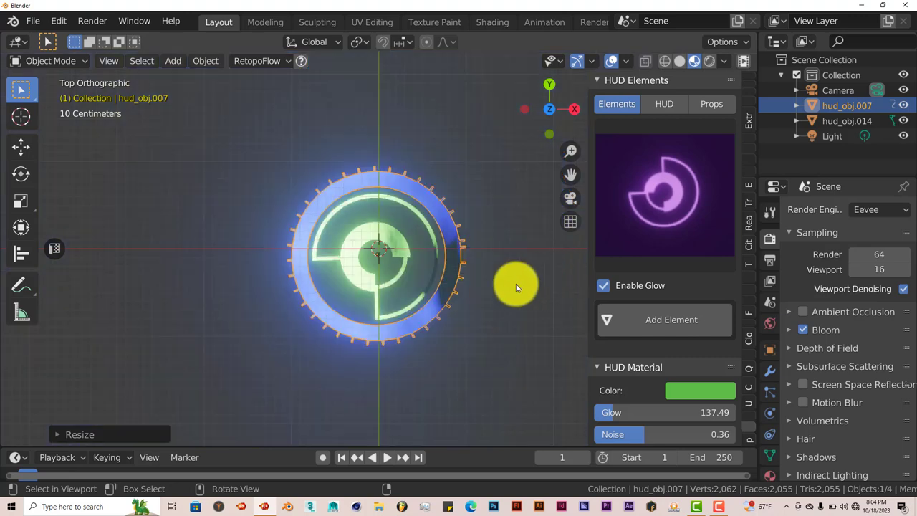
Add the pentagon ring element from the HUD Elements gallery and scale it up around the rings.
{"action": "left_click", "coordinate": [682, 208]}
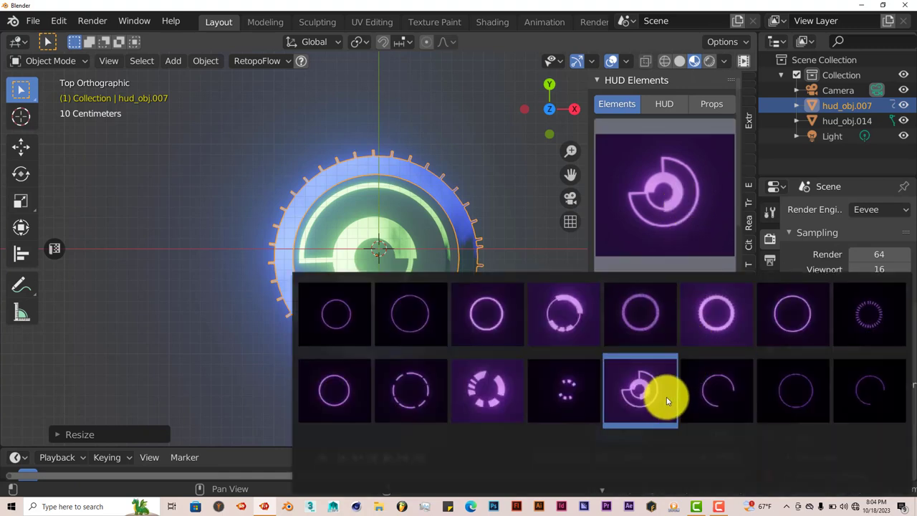
{"action": "scroll", "coordinate": [844, 397], "scroll_direction": "down", "scroll_amount": 1}
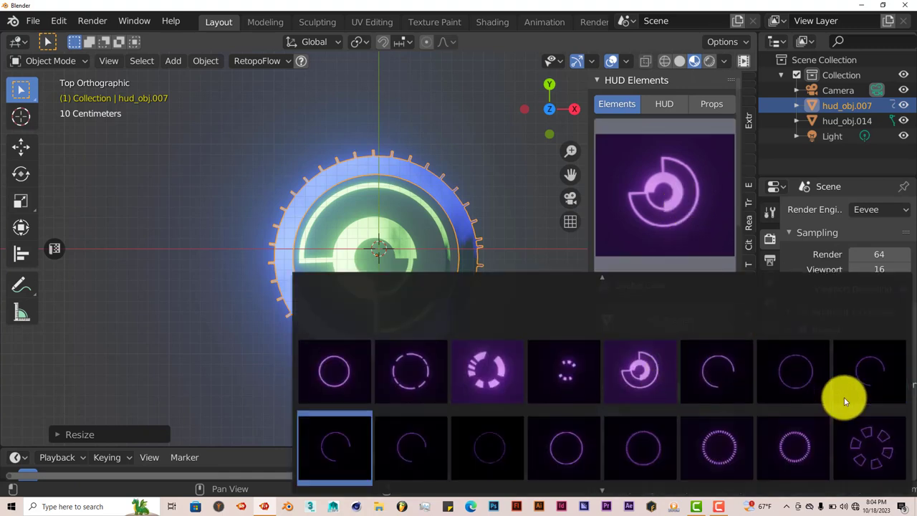
{"action": "left_click", "coordinate": [864, 441]}
{"action": "left_click", "coordinate": [677, 322]}
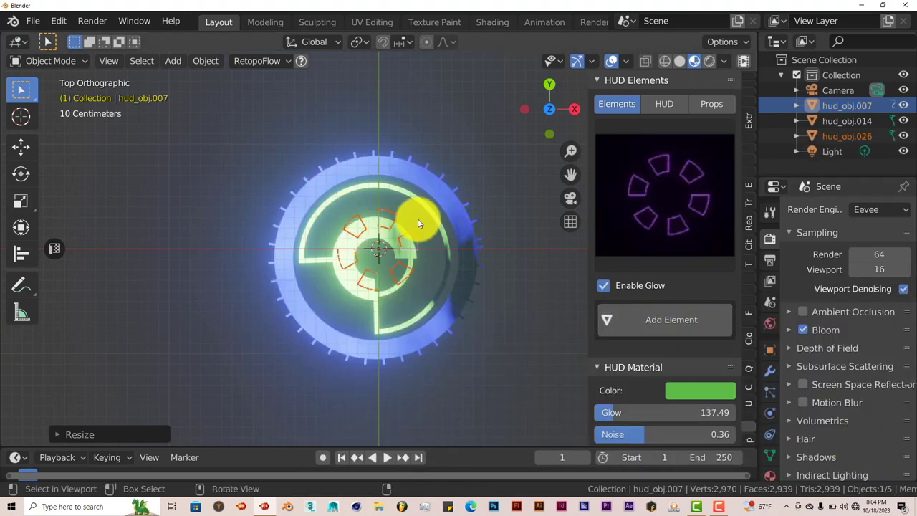
{"action": "key", "text": "s"}
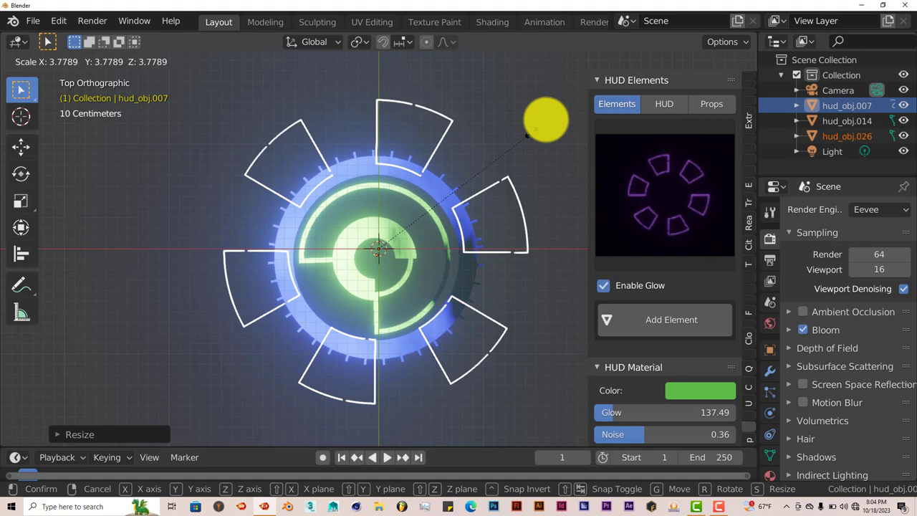
{"action": "left_click", "coordinate": [558, 104]}
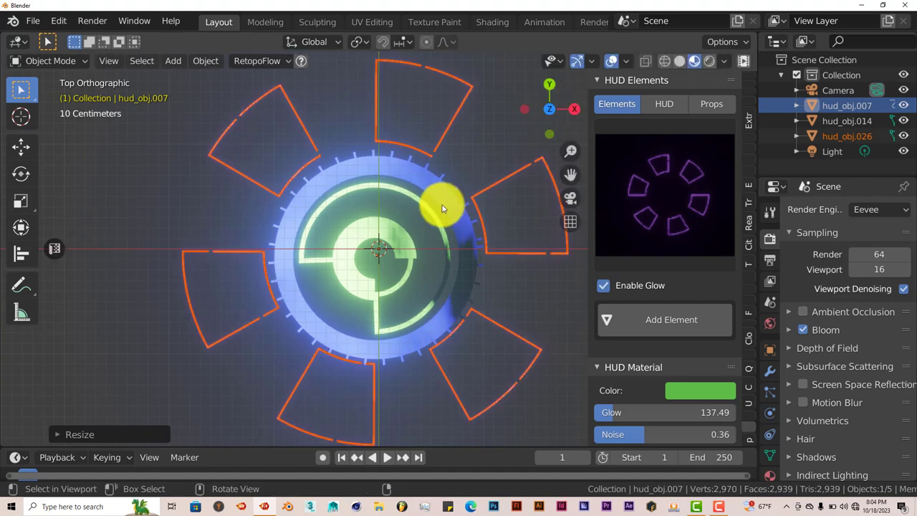
Recolour hud_obj.026 gold with the HUD Material Color.
{"action": "left_click", "coordinate": [446, 137]}
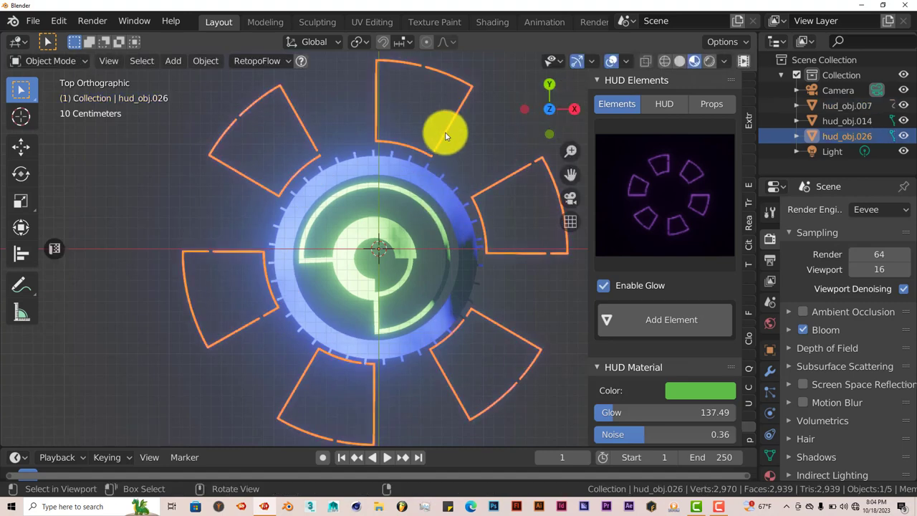
{"action": "left_click", "coordinate": [682, 391]}
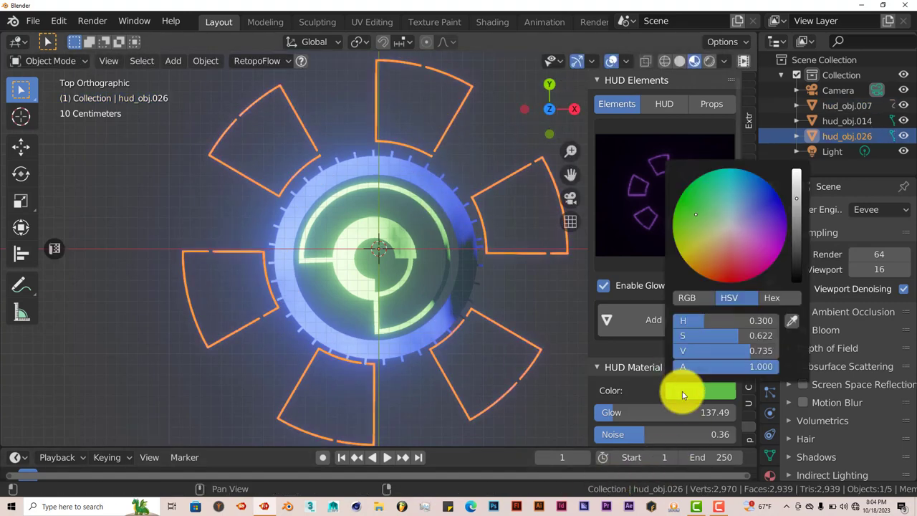
{"action": "left_click", "coordinate": [695, 259]}
{"action": "scroll", "coordinate": [399, 295], "scroll_direction": "down", "scroll_amount": 1}
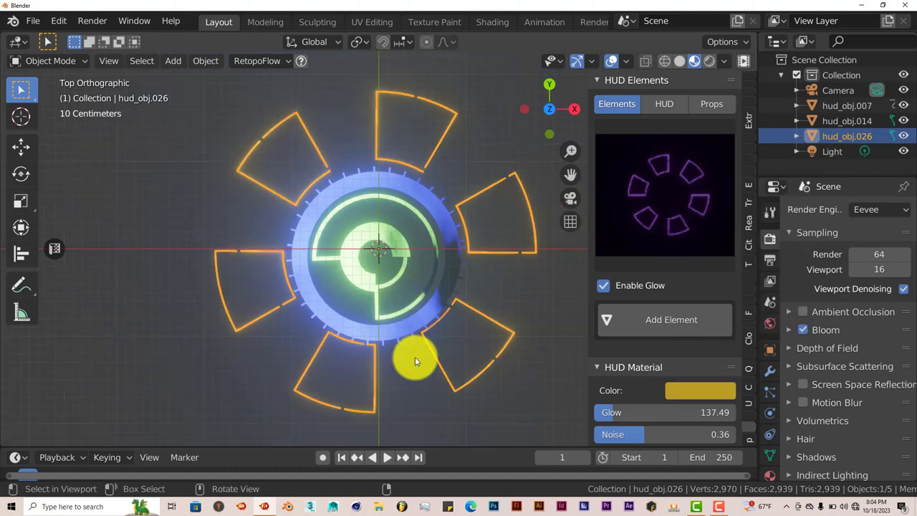
Add the bracket-shaped ring element from the HUD gallery and scale it to a new size.
{"action": "left_click", "coordinate": [660, 187]}
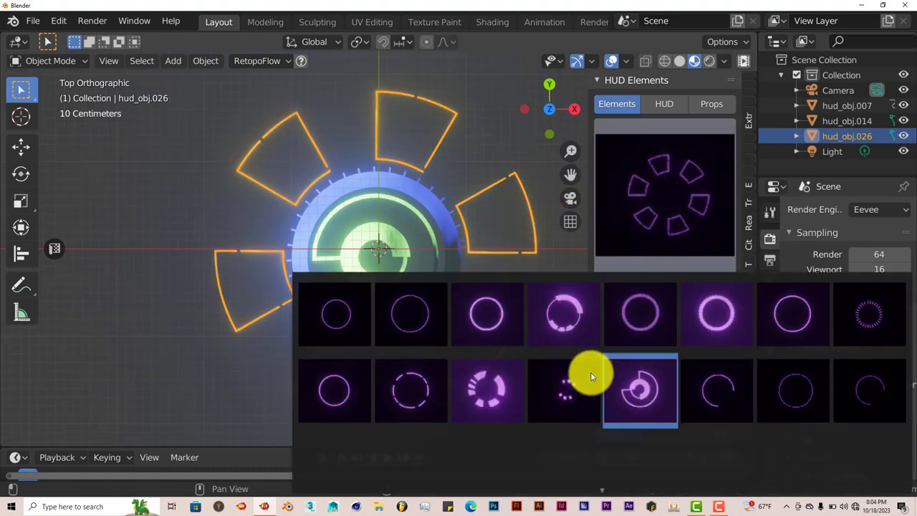
{"action": "scroll", "coordinate": [746, 385], "scroll_direction": "down", "scroll_amount": 3}
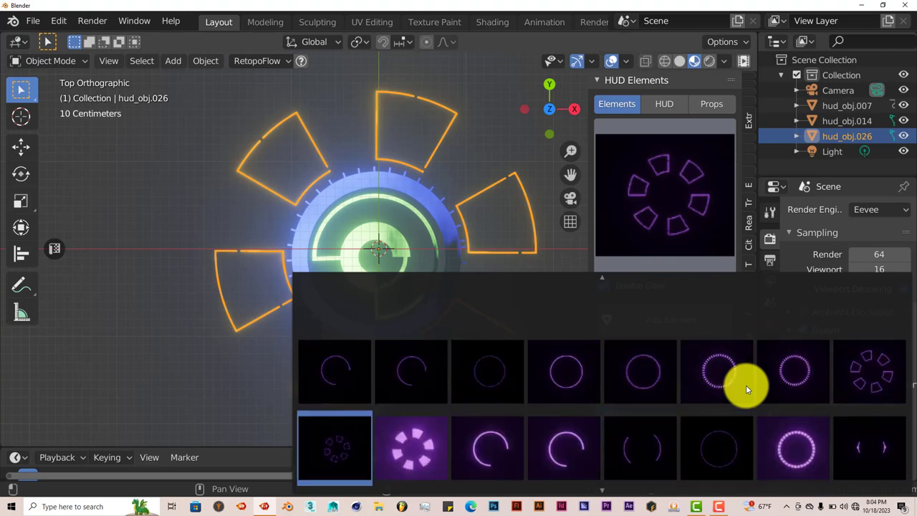
{"action": "left_click", "coordinate": [863, 442]}
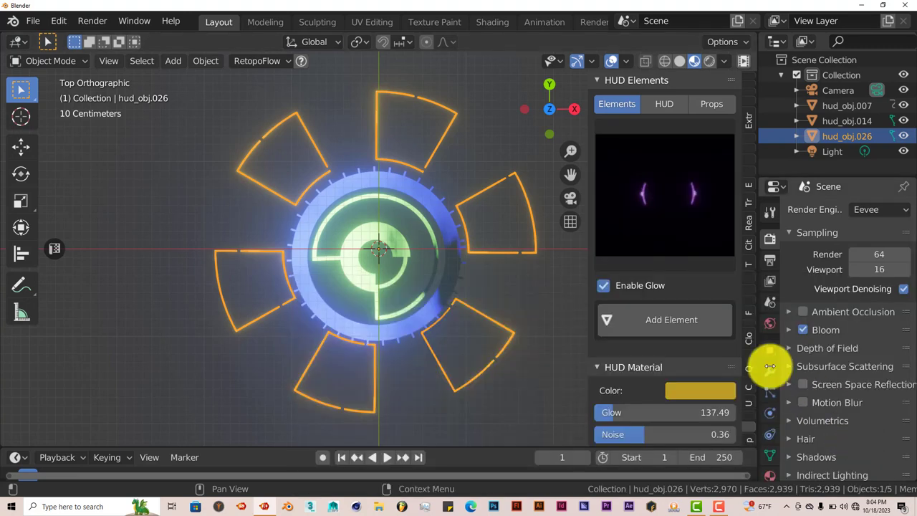
{"action": "left_click", "coordinate": [651, 311]}
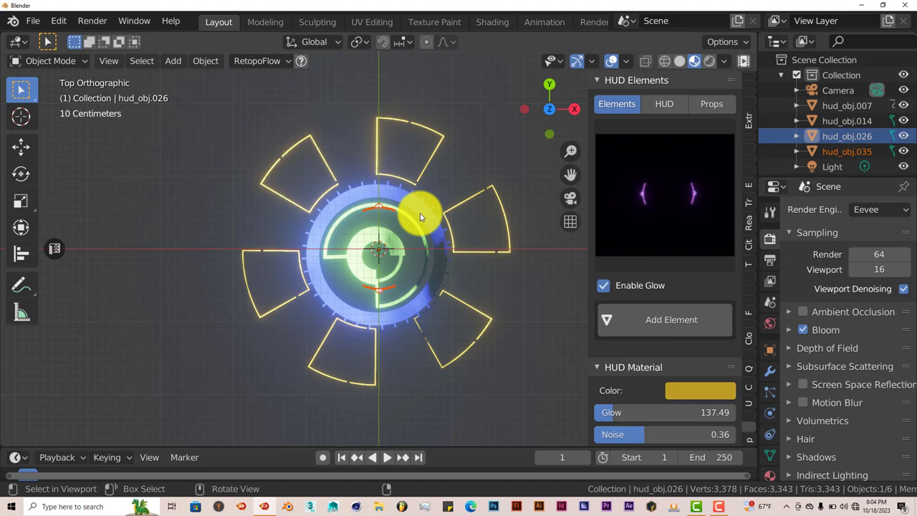
{"action": "key", "text": "s"}
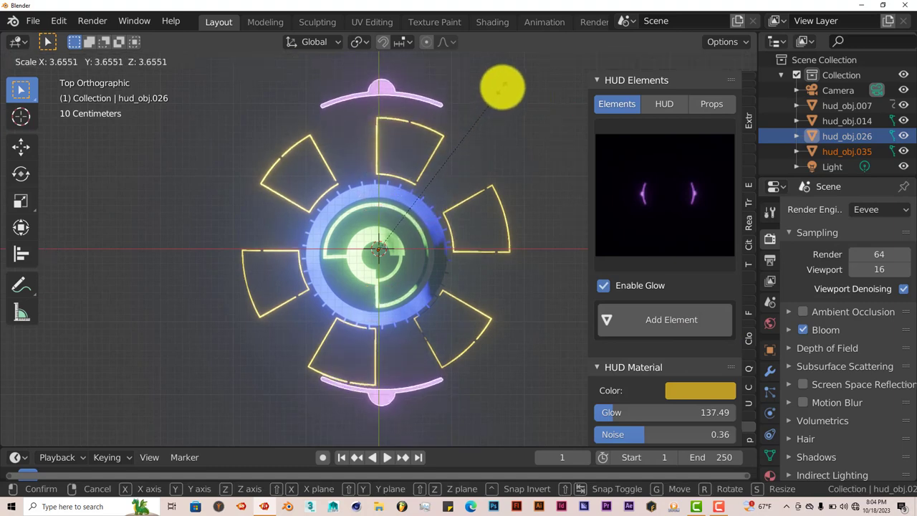
{"action": "left_click", "coordinate": [502, 87]}
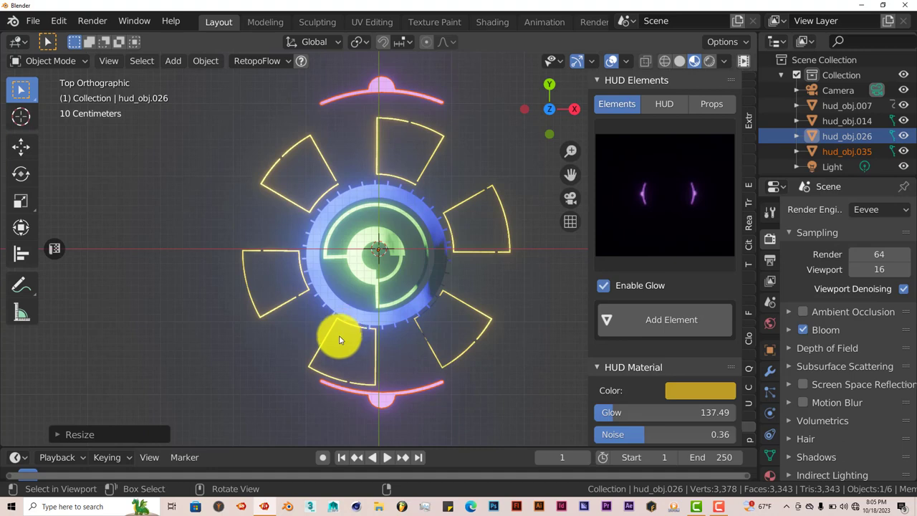
Set the HUD Material Color of the top and bottom arcs, hud_obj.035, to green.
{"action": "left_click", "coordinate": [383, 87]}
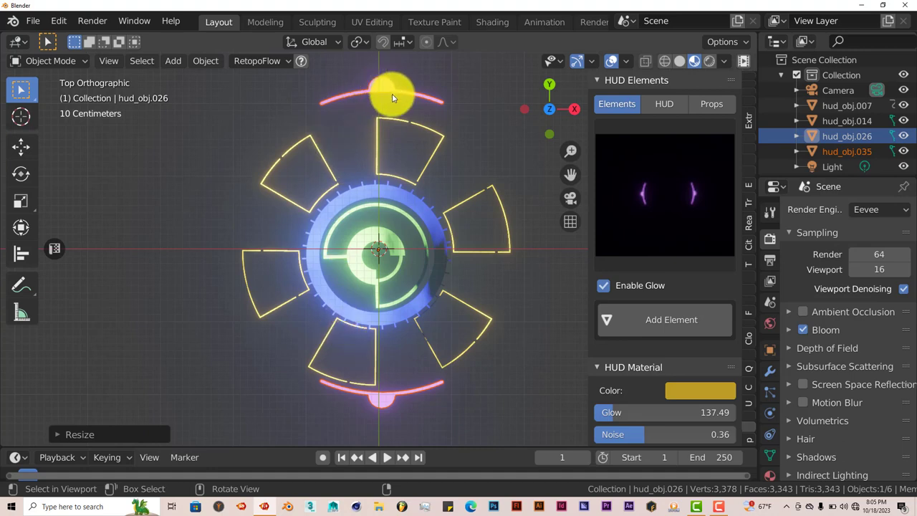
{"action": "left_click", "coordinate": [707, 390]}
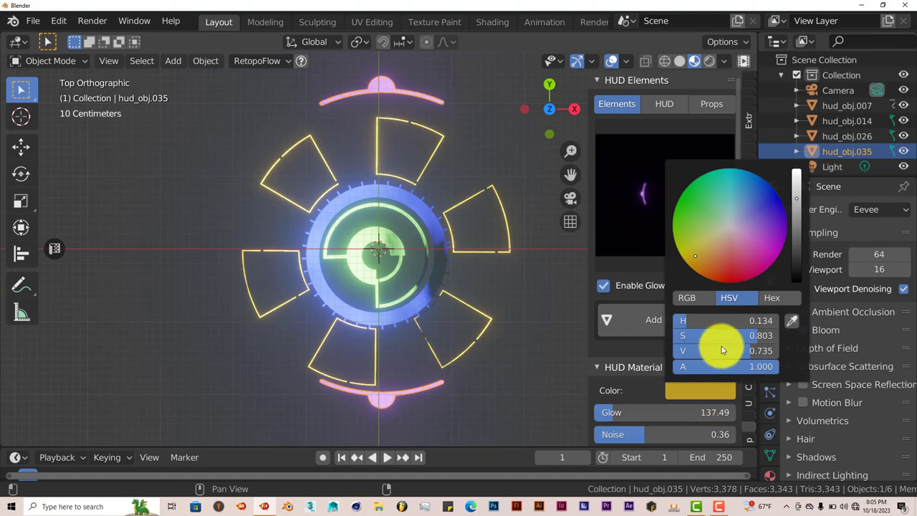
{"action": "left_click", "coordinate": [688, 200]}
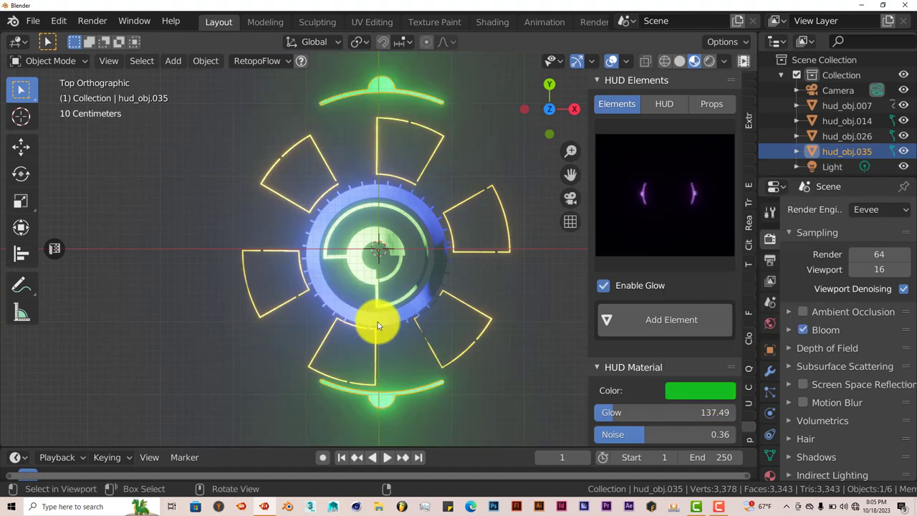
Enable Reverse Rotation for the arcs and apply their rotation animation.
{"action": "scroll", "coordinate": [524, 365], "scroll_direction": "up", "scroll_amount": 2}
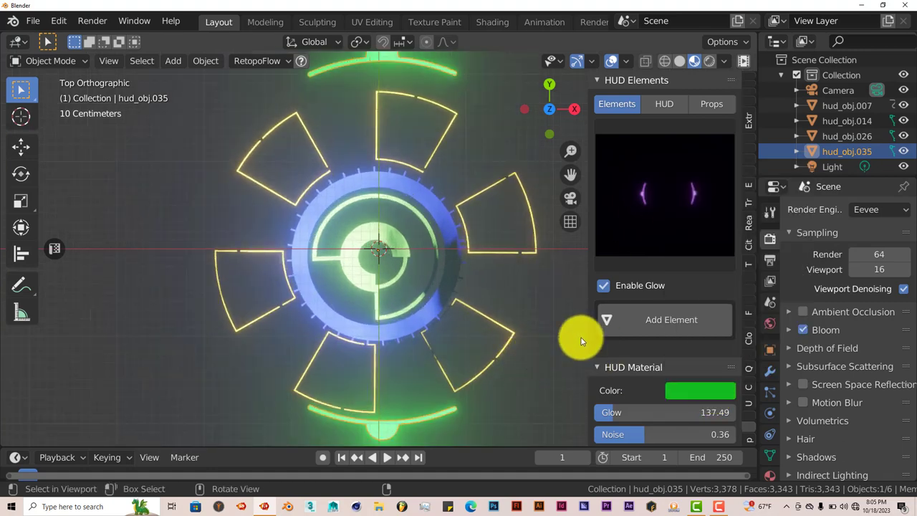
{"action": "scroll", "coordinate": [383, 87], "scroll_direction": "down", "scroll_amount": 1}
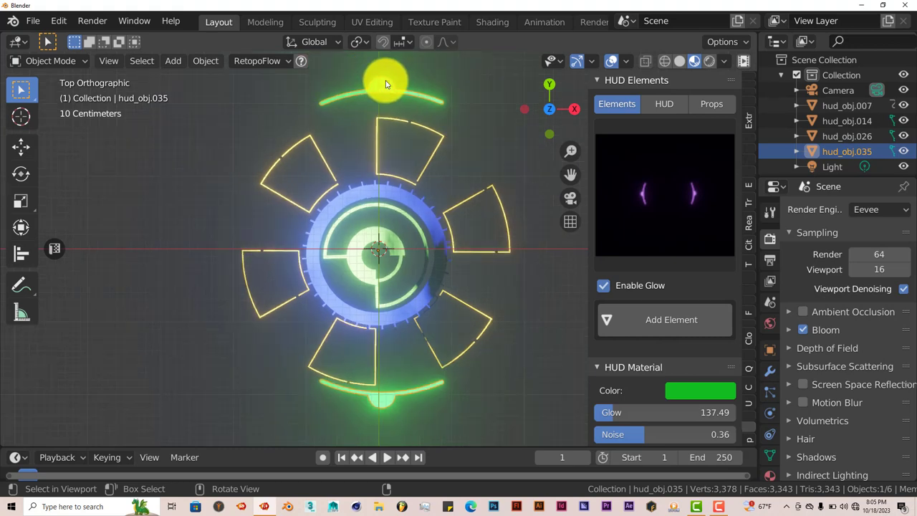
{"action": "scroll", "coordinate": [647, 321], "scroll_direction": "down", "scroll_amount": 3}
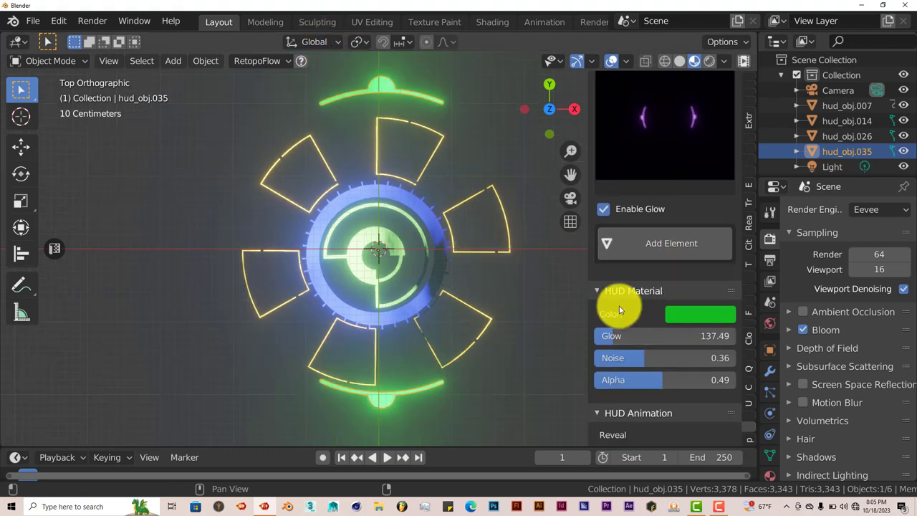
{"action": "scroll", "coordinate": [688, 335], "scroll_direction": "down", "scroll_amount": 7}
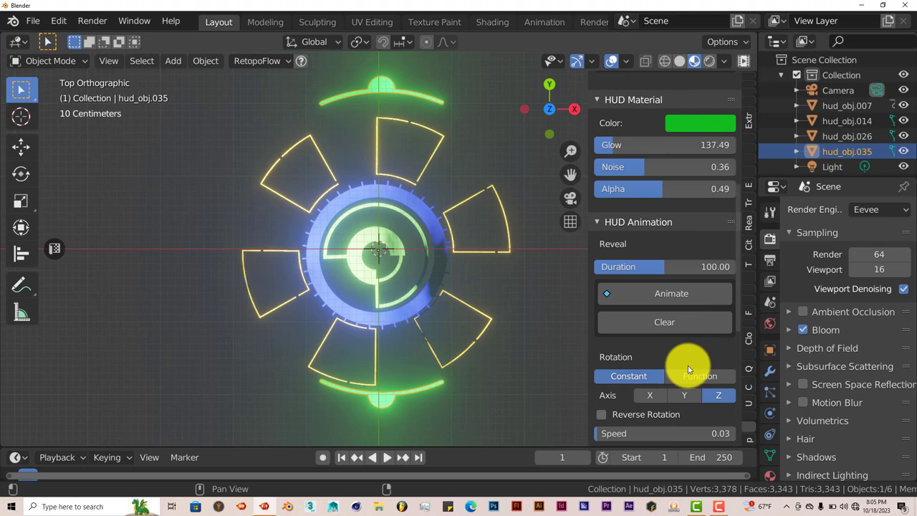
{"action": "scroll", "coordinate": [688, 368], "scroll_direction": "down", "scroll_amount": 5}
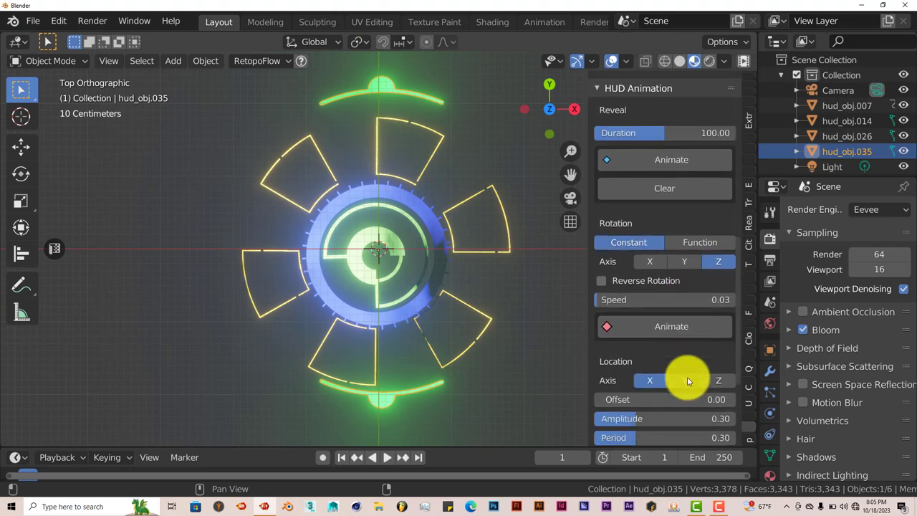
{"action": "left_click", "coordinate": [600, 280]}
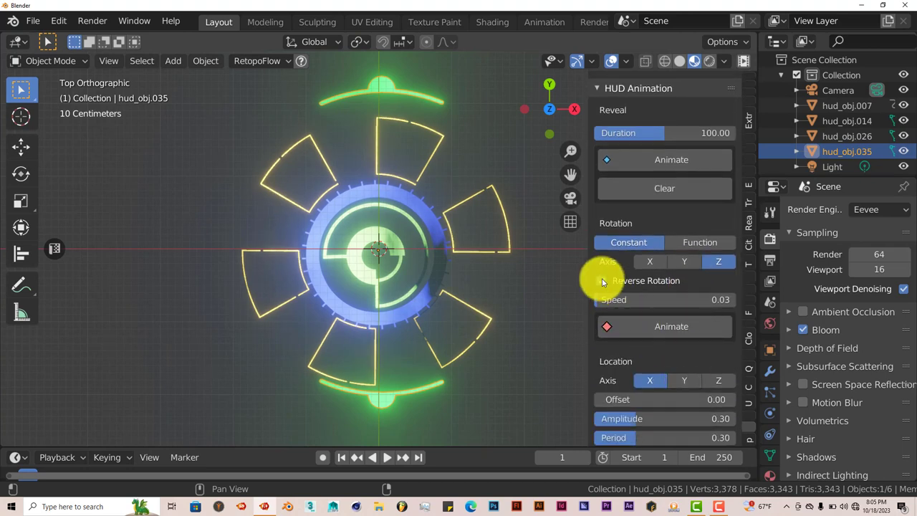
{"action": "left_click", "coordinate": [644, 330]}
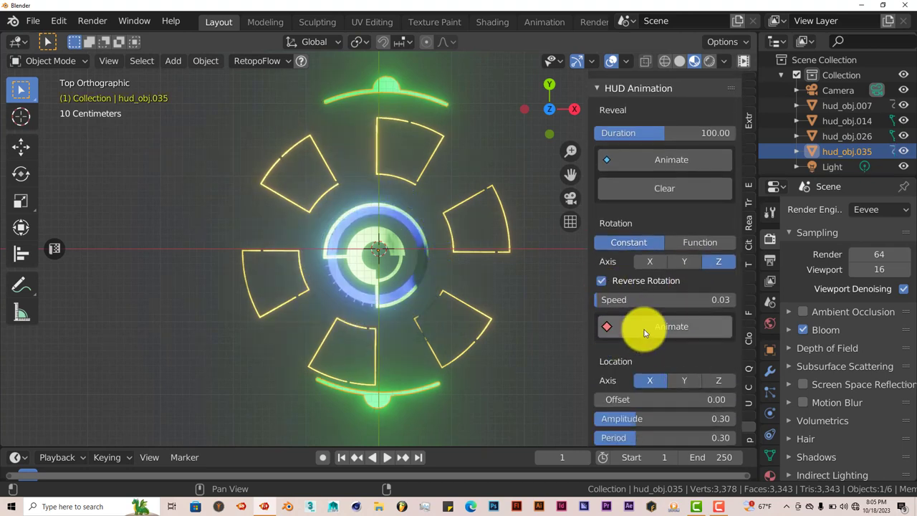
Animate the gold ring hud_obj.026 rotating around Z with Reverse Rotation switched off.
{"action": "left_click", "coordinate": [377, 149]}
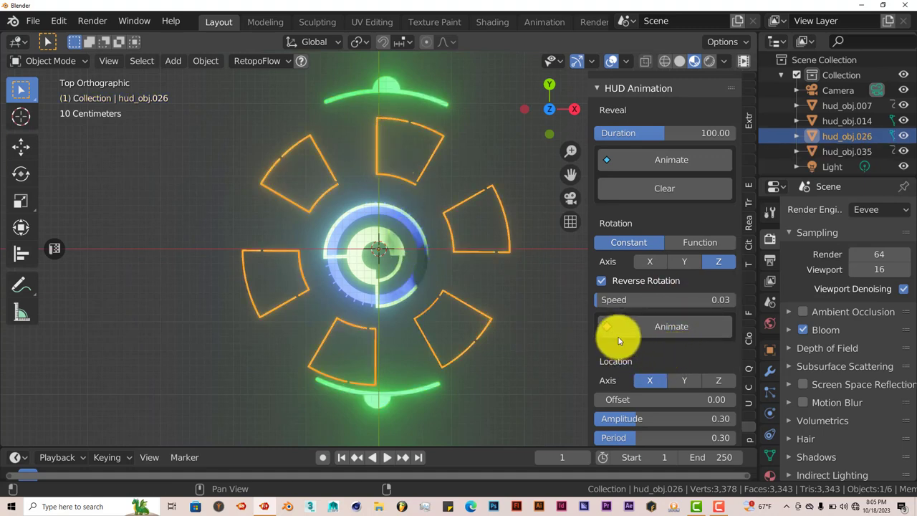
{"action": "left_click", "coordinate": [663, 329]}
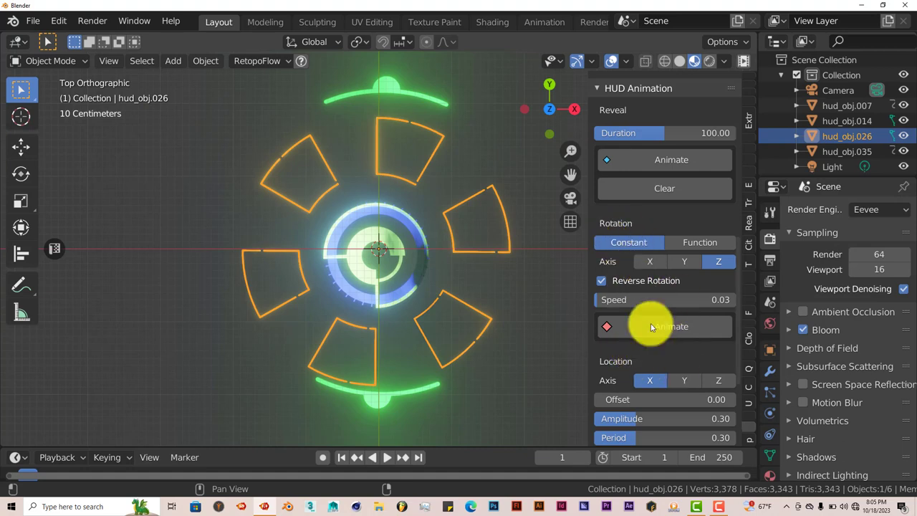
{"action": "left_click", "coordinate": [719, 262]}
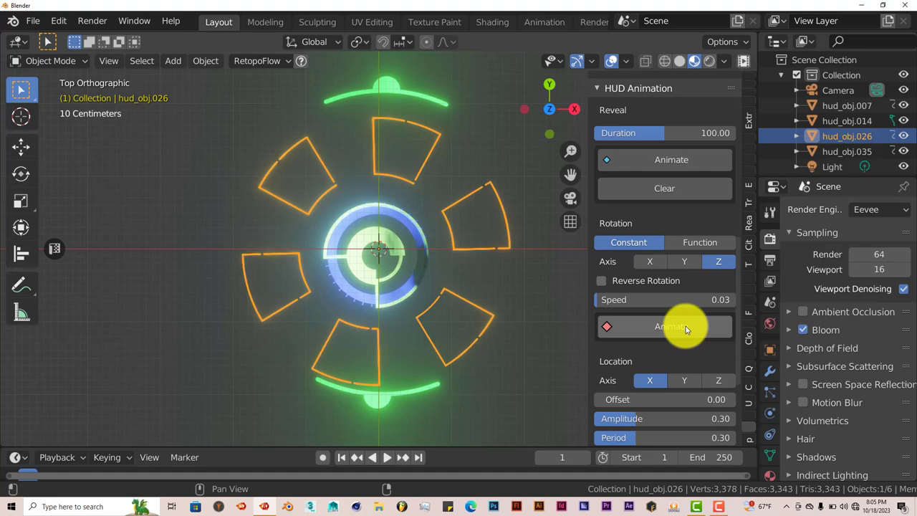
{"action": "left_click", "coordinate": [359, 212]}
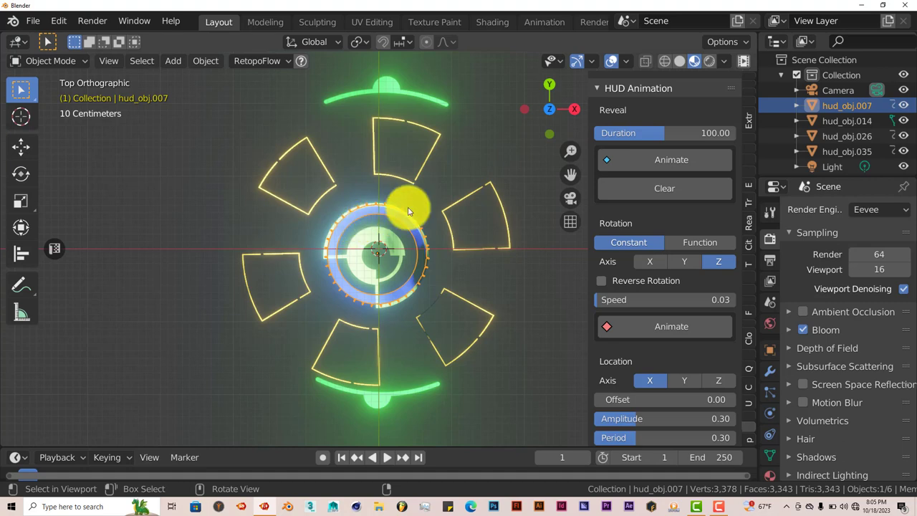
Enlarge hud_obj.007 and animate it in reverse at speed 0.29; set hud_obj.014's speed to 0.76.
{"action": "key", "text": "s"}
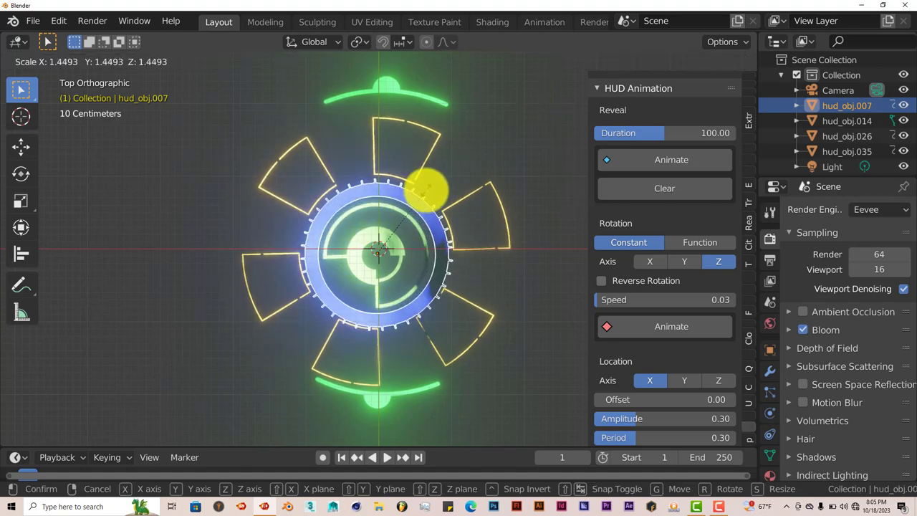
{"action": "left_click", "coordinate": [426, 190]}
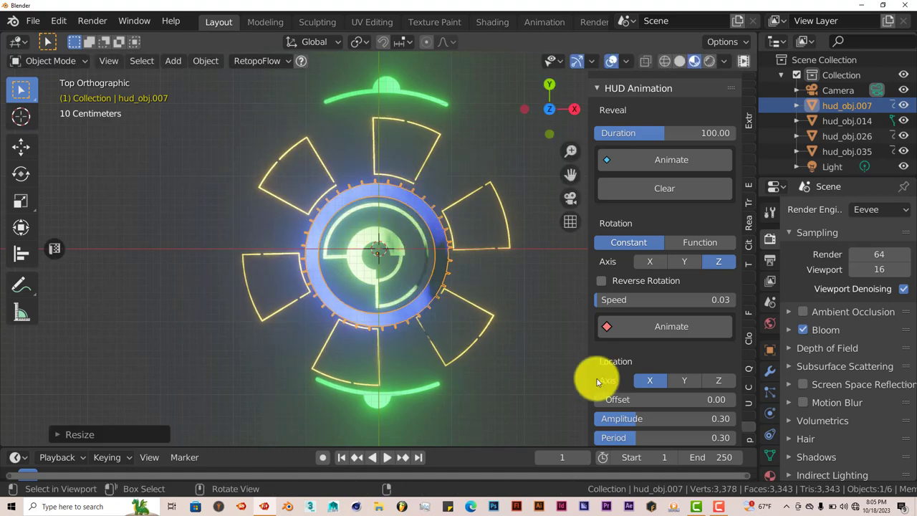
{"action": "left_click", "coordinate": [602, 287]}
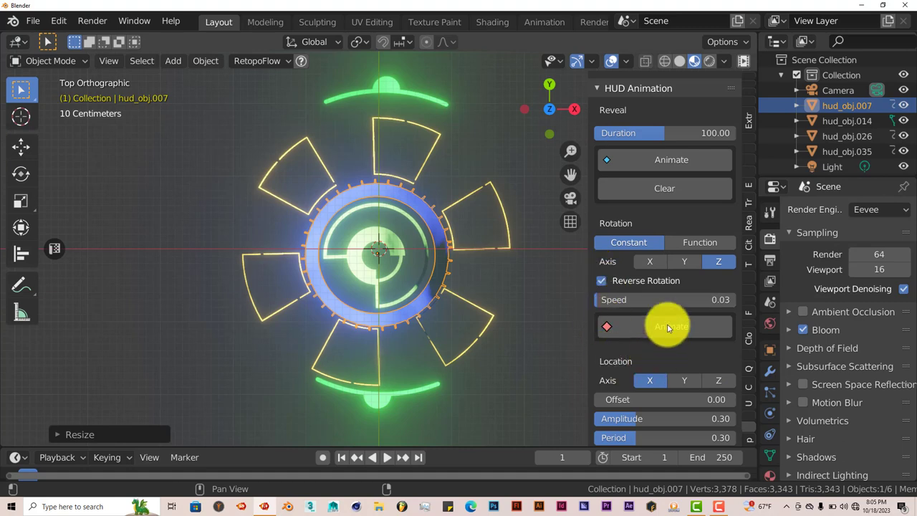
{"action": "left_click_drag", "start_coordinate": [600, 299], "coordinate": [647, 301]}
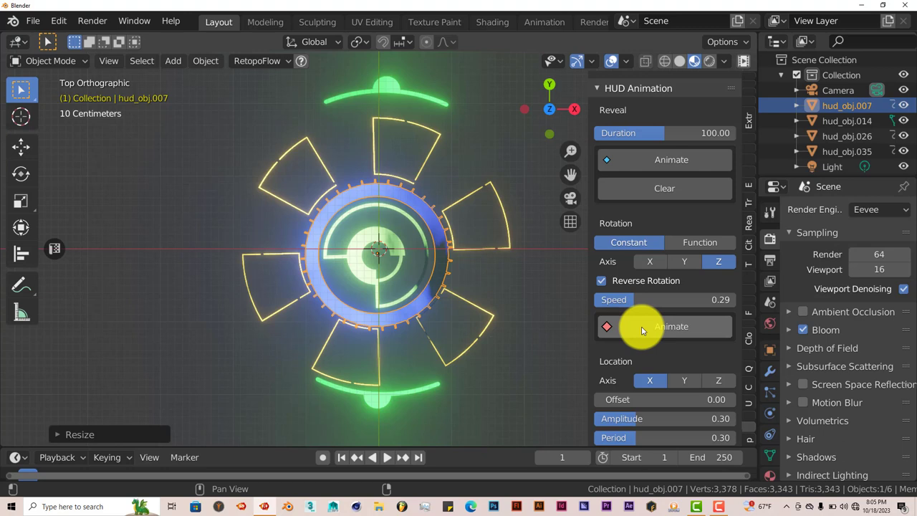
{"action": "left_click", "coordinate": [640, 327]}
{"action": "left_click", "coordinate": [364, 254]}
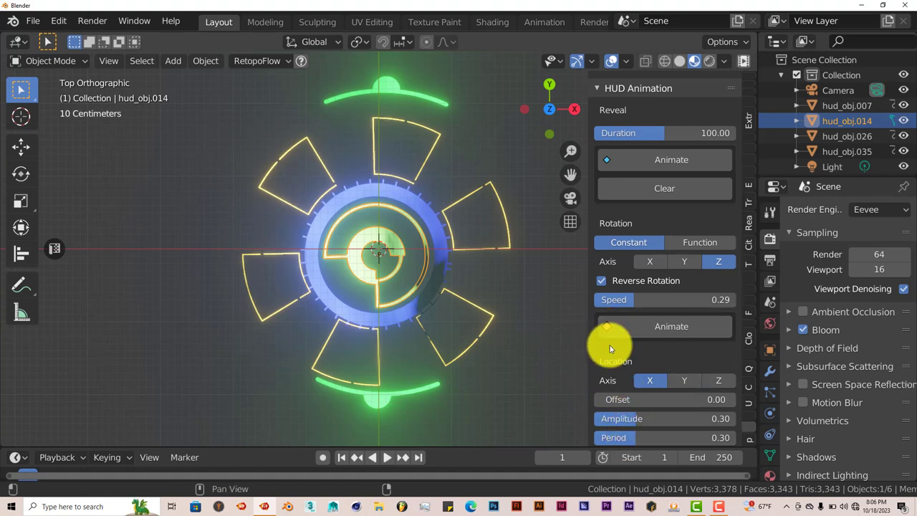
{"action": "left_click_drag", "start_coordinate": [628, 301], "coordinate": [702, 303]}
Apply the innermost ring's rotation animation, then play and stop the HUD animation.
{"action": "left_click", "coordinate": [685, 330]}
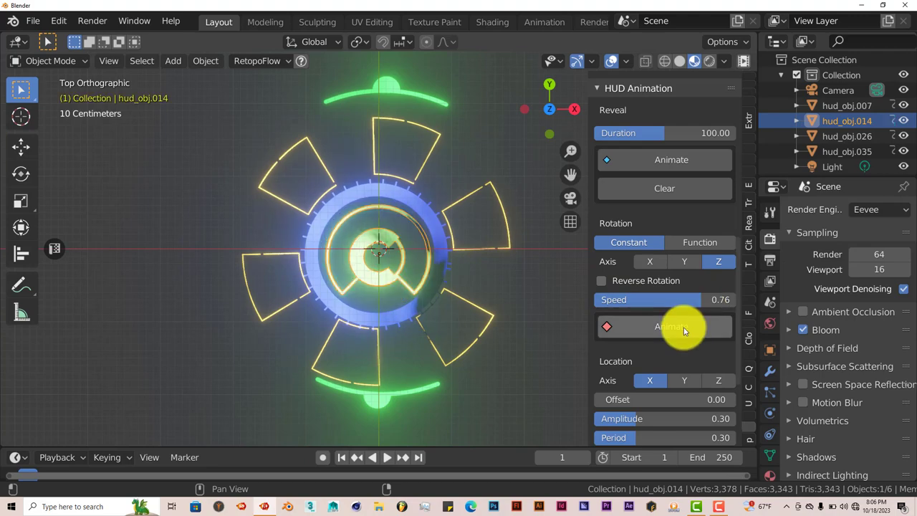
{"action": "left_click", "coordinate": [389, 462]}
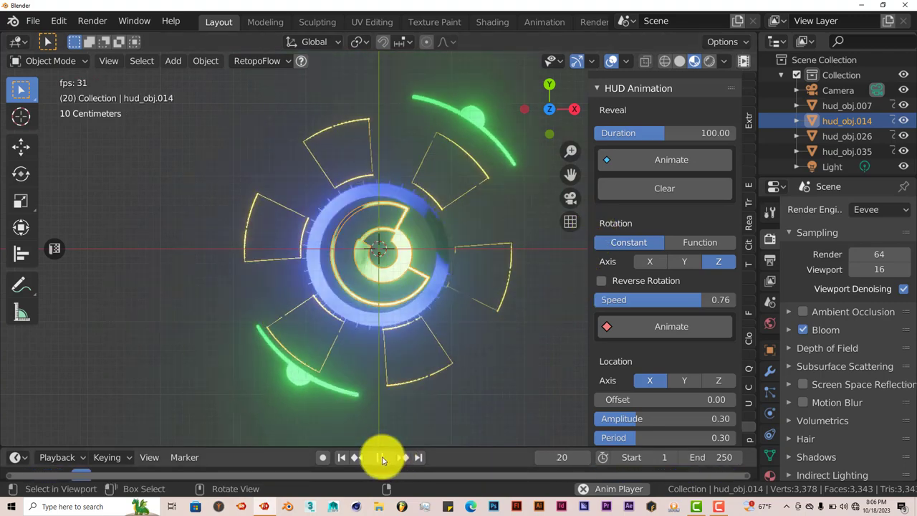
{"action": "left_click", "coordinate": [381, 458]}
Jump the timeline back to frame 1 and scroll through the HUD sidebar panel.
{"action": "left_click", "coordinate": [342, 457]}
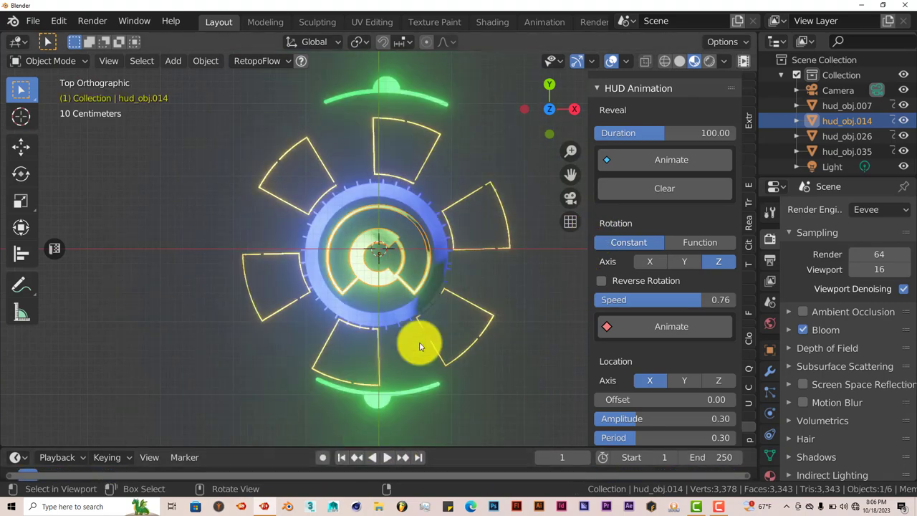
{"action": "scroll", "coordinate": [672, 356], "scroll_direction": "down", "scroll_amount": 5}
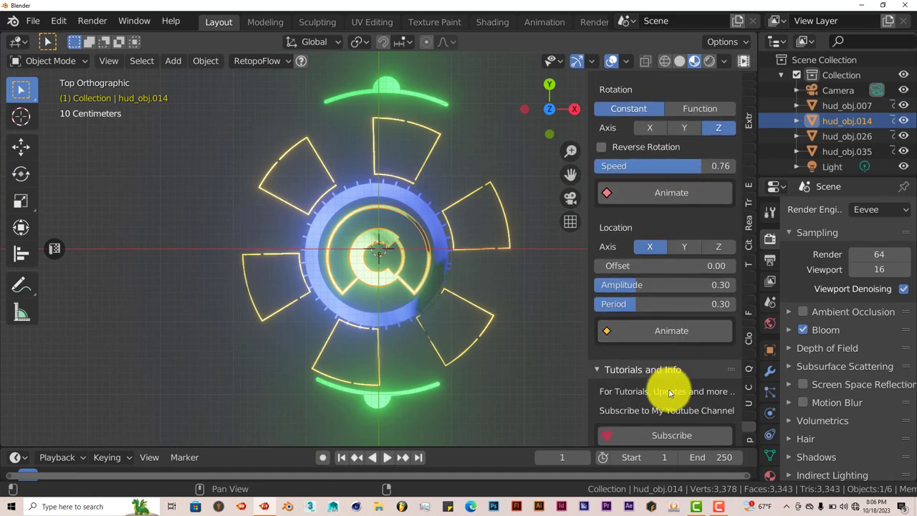
{"action": "scroll", "coordinate": [669, 388], "scroll_direction": "up", "scroll_amount": 7}
{"action": "scroll", "coordinate": [669, 392], "scroll_direction": "up", "scroll_amount": 4}
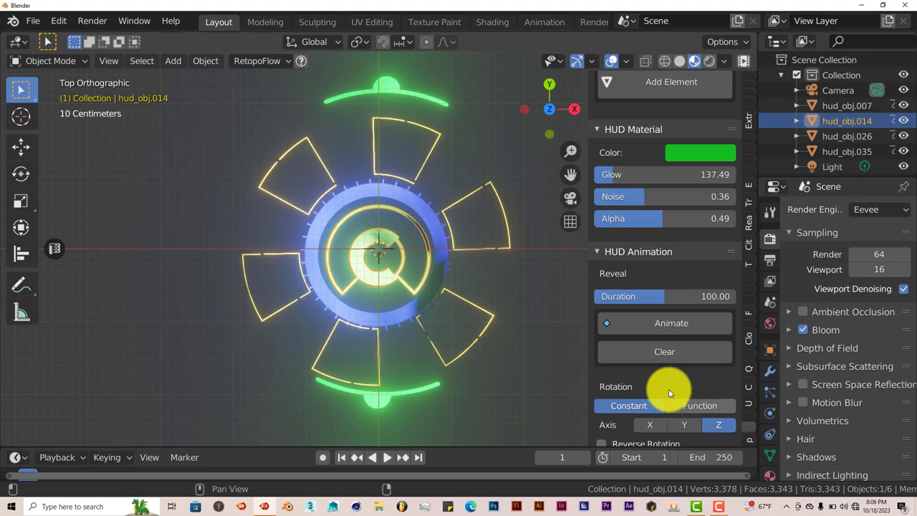
{"action": "scroll", "coordinate": [667, 389], "scroll_direction": "up", "scroll_amount": 3}
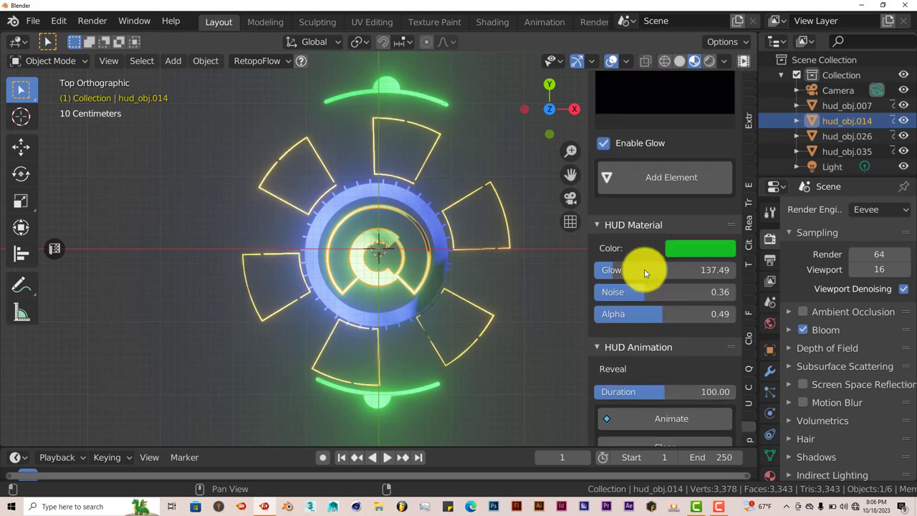
{"action": "scroll", "coordinate": [649, 383], "scroll_direction": "down", "scroll_amount": 3}
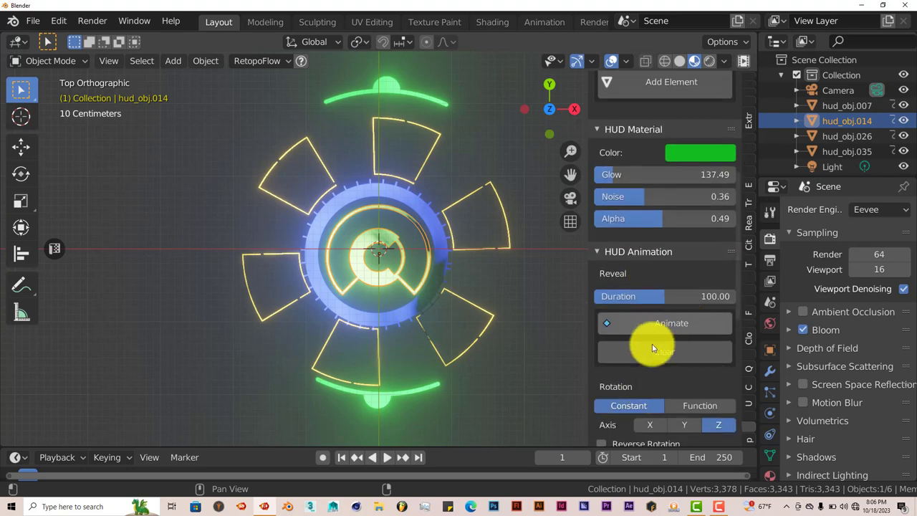